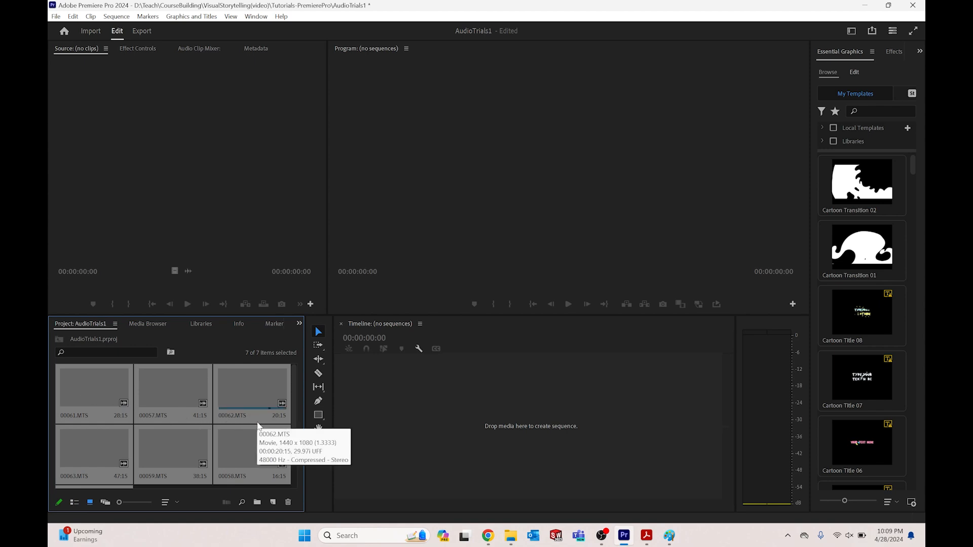
Step: Preview the imported clips and create a new sequence from 00059.MTS
left_click(247, 385)
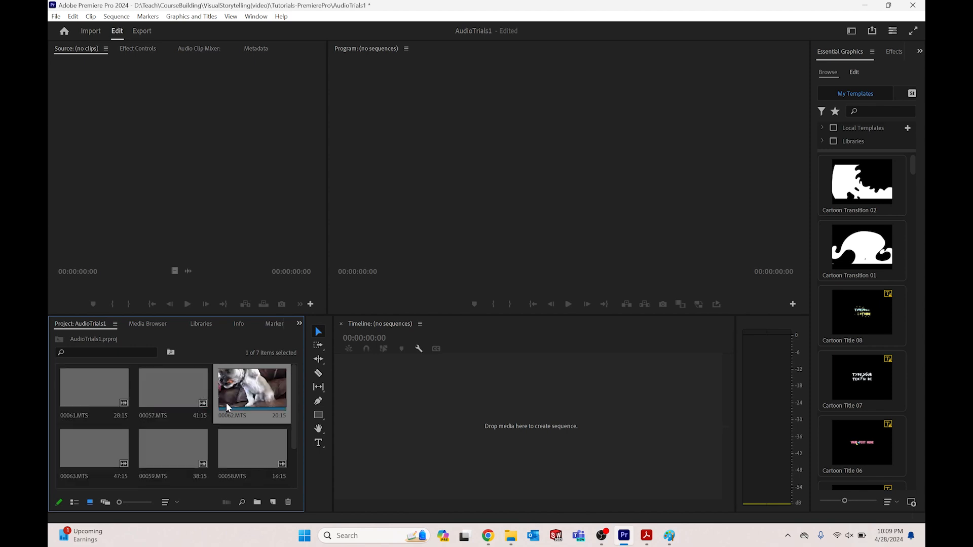
left_click(165, 400)
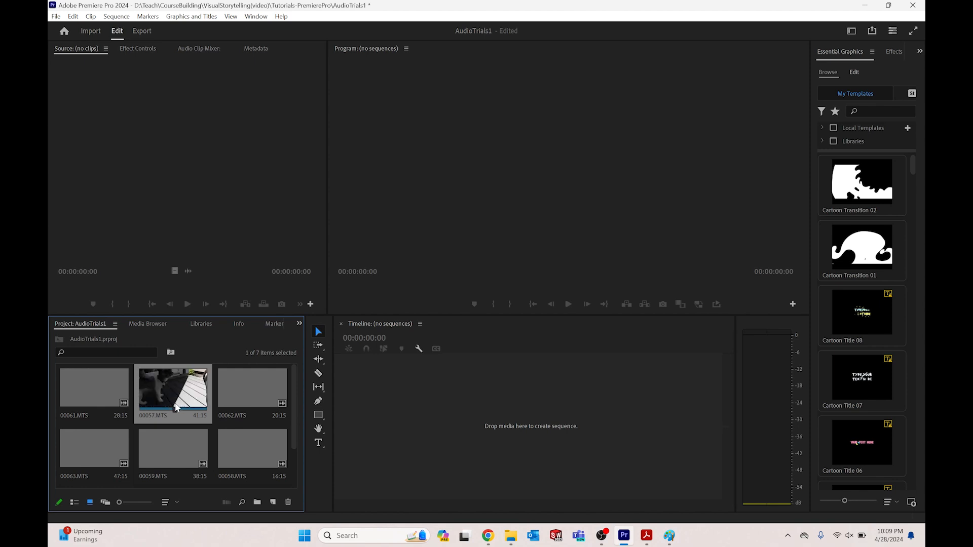
left_click(106, 397)
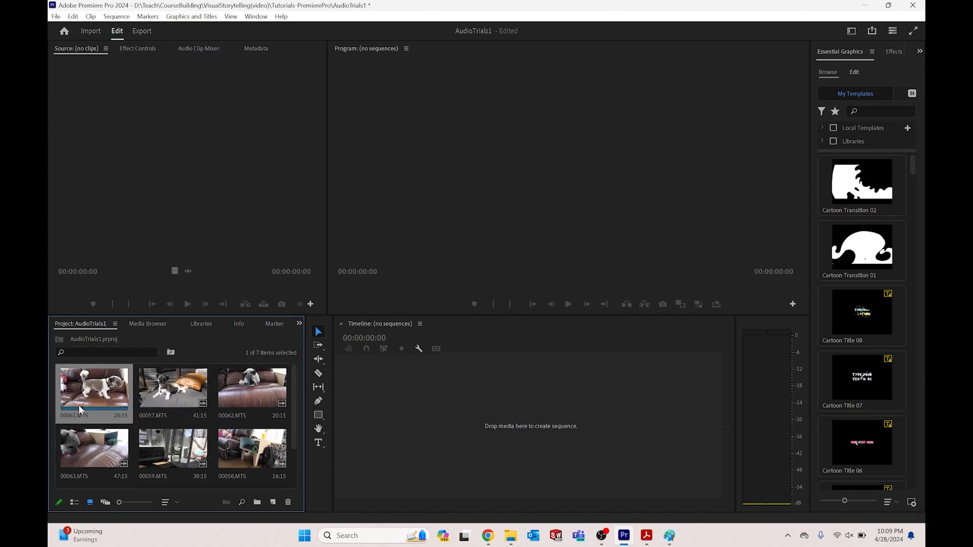
left_click(173, 460)
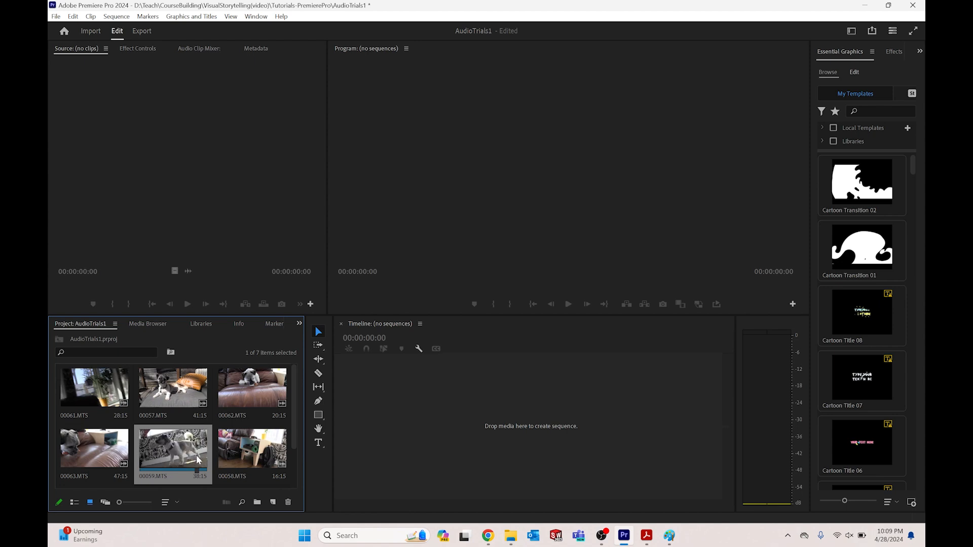
left_click_drag(181, 460, 378, 424)
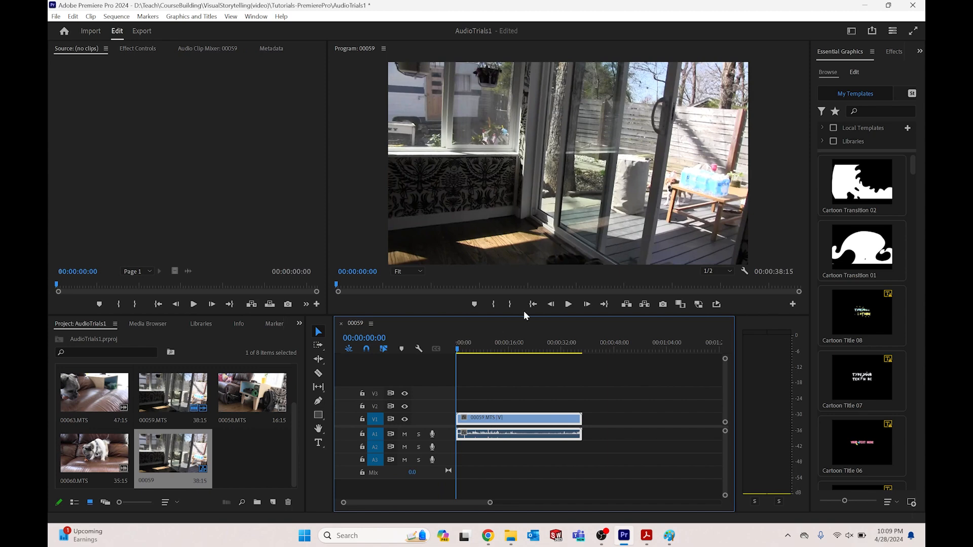
Step: Play and scrub through 00059.MTS, and trim the end of the clip to 00:00:32:05
left_click(569, 305)
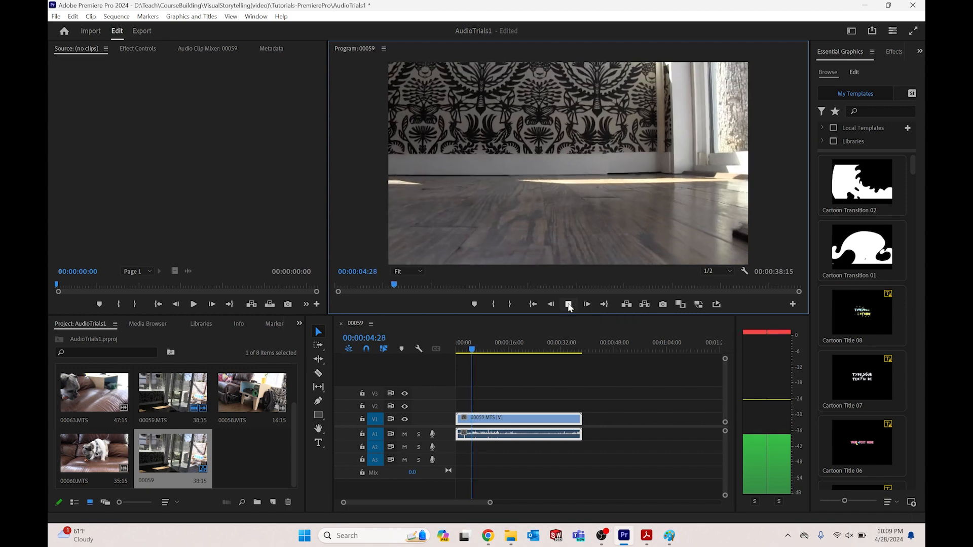
left_click(569, 305)
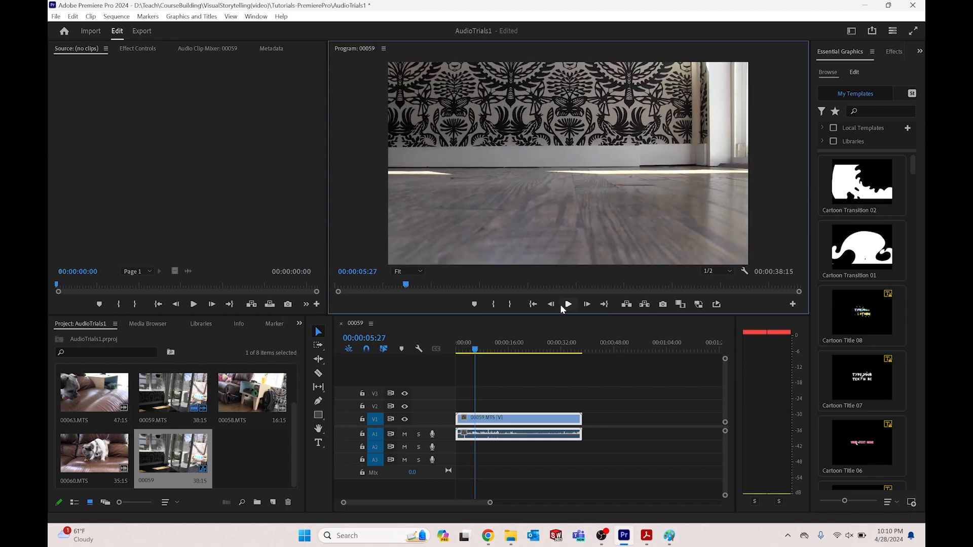
left_click_drag(471, 352, 564, 352)
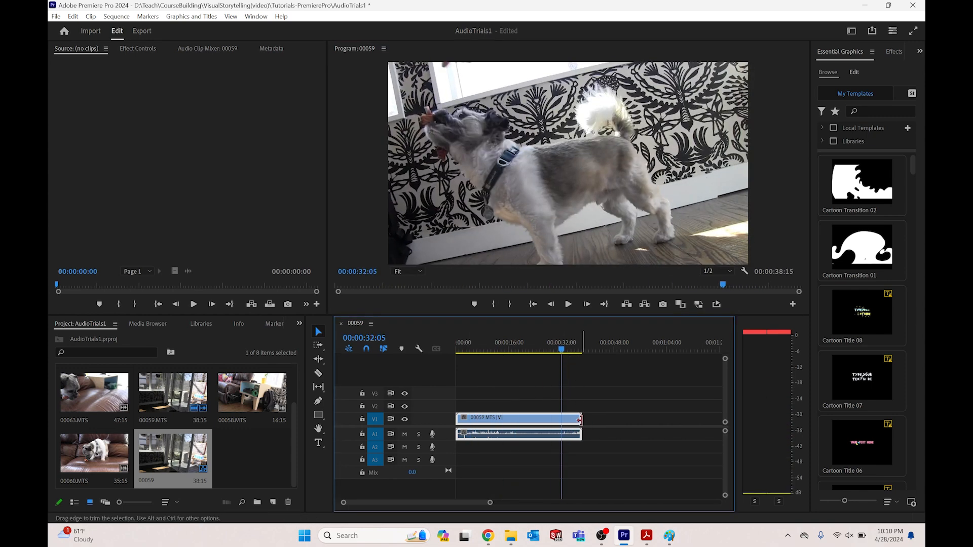
left_click_drag(581, 419, 564, 417)
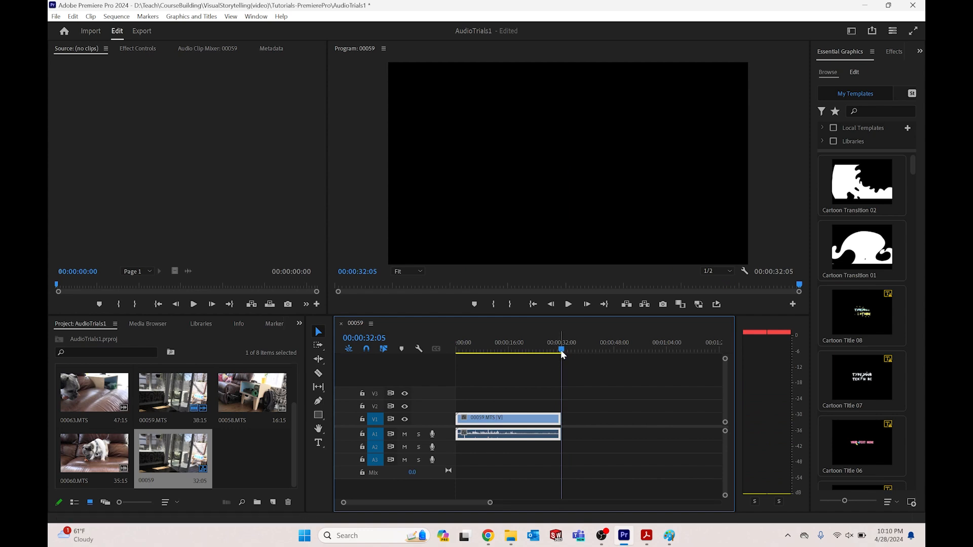
Step: Trim the start of 00059.MTS to 00:00:18:18 and move the shortened clip to the beginning of the sequence
left_click_drag(561, 352, 517, 353)
left_click_drag(454, 418, 503, 417)
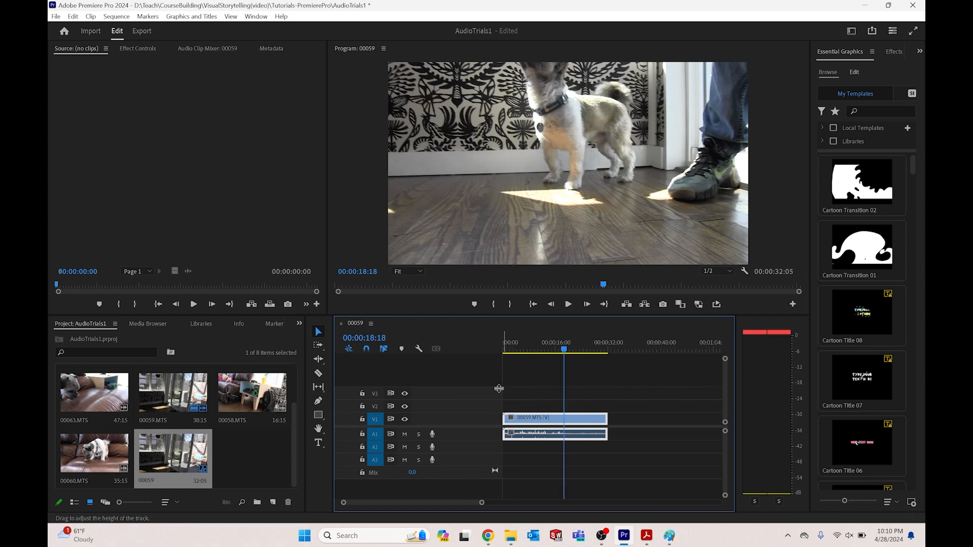
left_click_drag(501, 390, 502, 420)
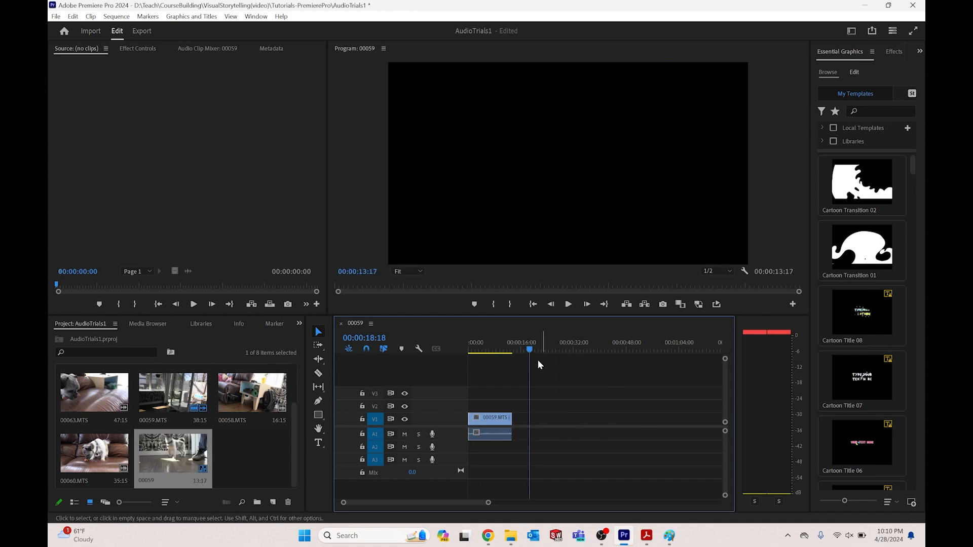
left_click_drag(529, 348, 494, 351)
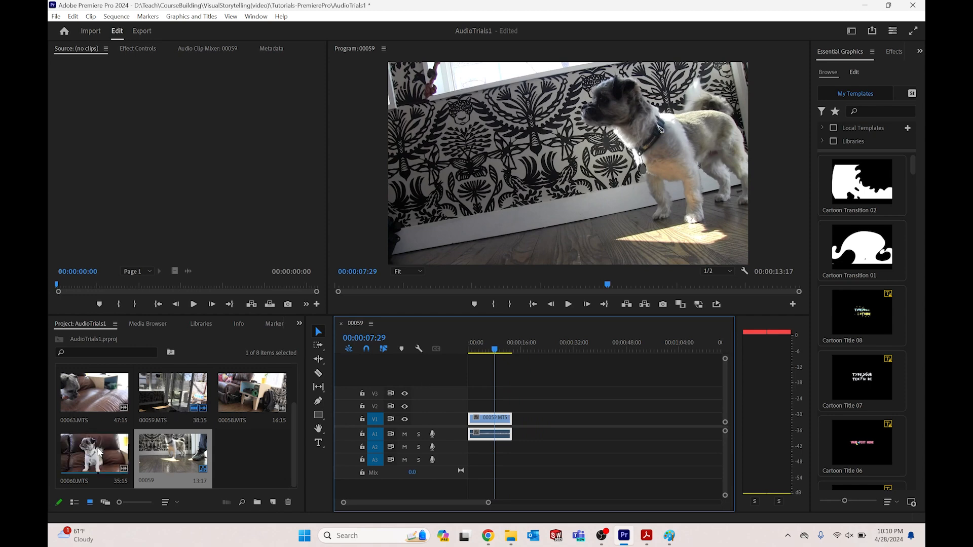
Step: Add 00060.MTS to track V1 after the first clip, and trim its start to 00:00:24:06 and its end to leave about 14 seconds
left_click_drag(99, 451, 530, 422)
left_click_drag(494, 349, 547, 348)
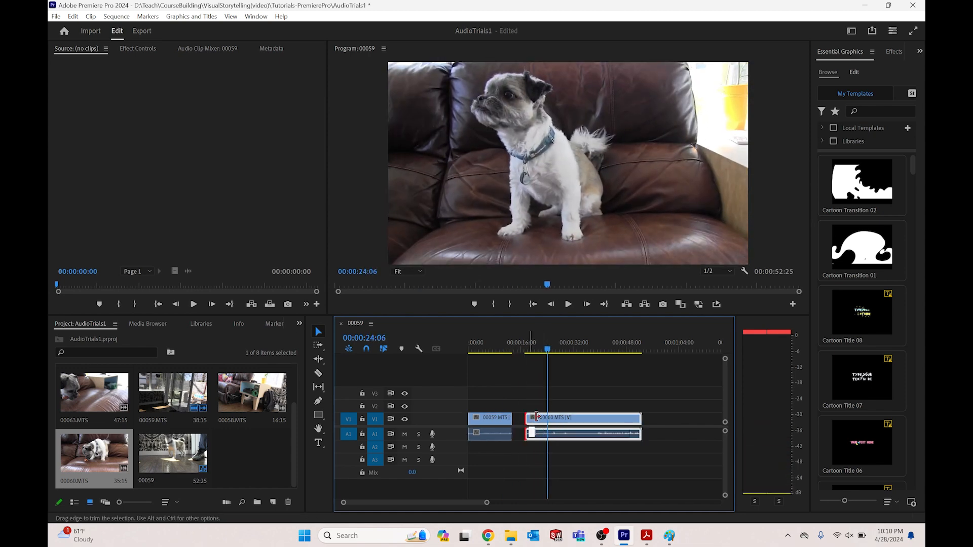
left_click_drag(537, 417, 547, 417)
left_click_drag(640, 418, 593, 418)
Step: Move the trimmed 00060.MTS clip so it directly follows the first clip on the timeline
mouse_move(565, 350)
left_mouse_down()
mouse_move(575, 351)
mouse_move(562, 349)
left_mouse_up()
left_click(628, 378)
left_click_drag(574, 421, 534, 418)
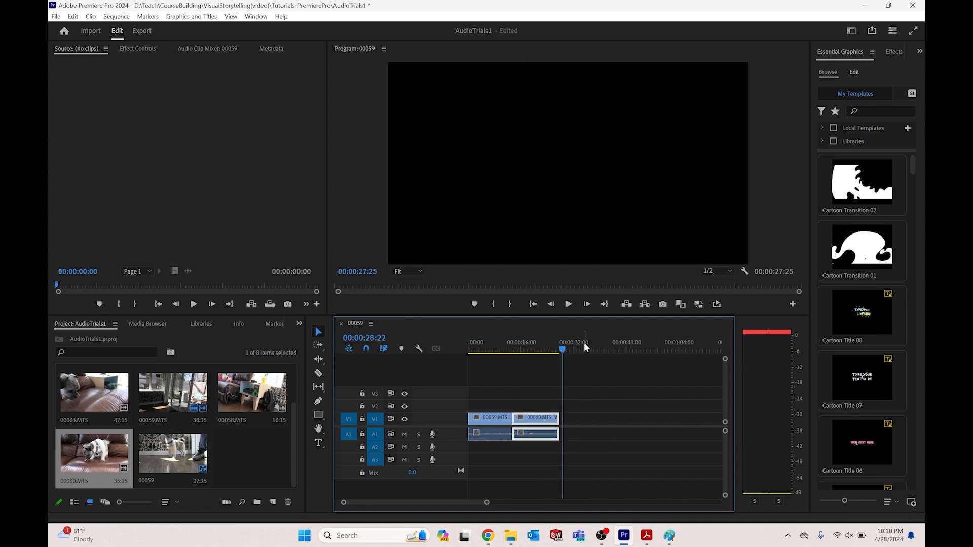
Step: Record a voice-over of about 7 seconds on track A3 from 00:00:33:17, and move the recording up to A2
left_click(583, 345)
left_click_drag(583, 345, 578, 348)
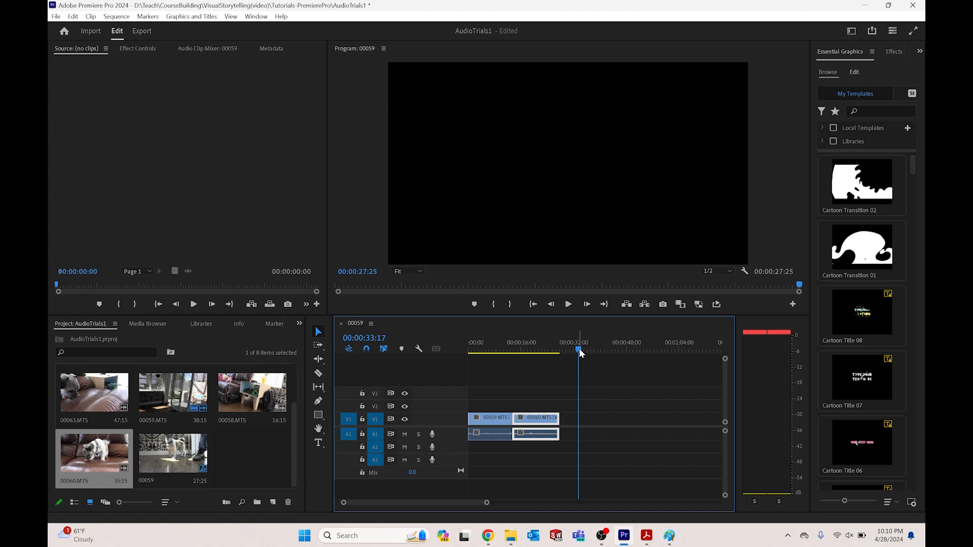
left_click(433, 460)
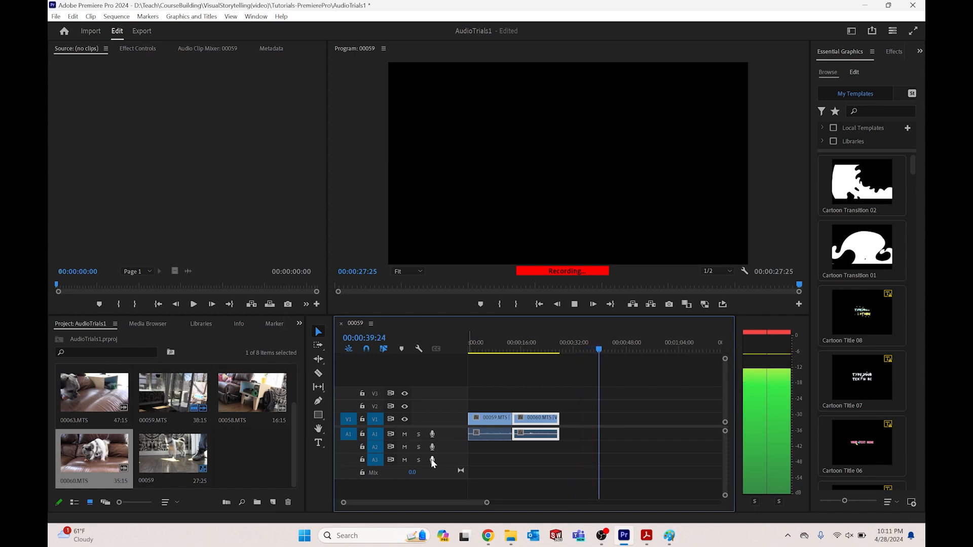
left_click(432, 460)
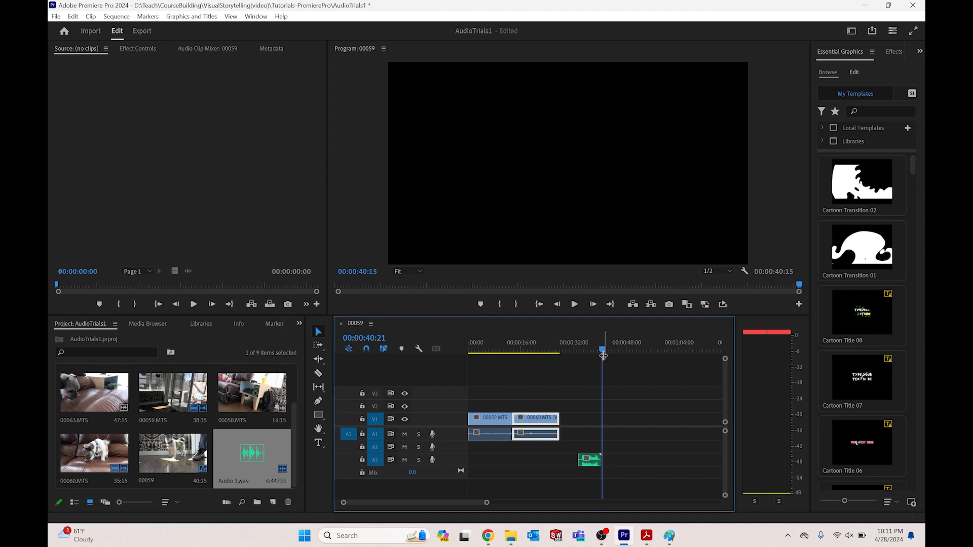
mouse_move(594, 462)
left_mouse_down()
mouse_move(574, 451)
mouse_move(592, 448)
left_mouse_up()
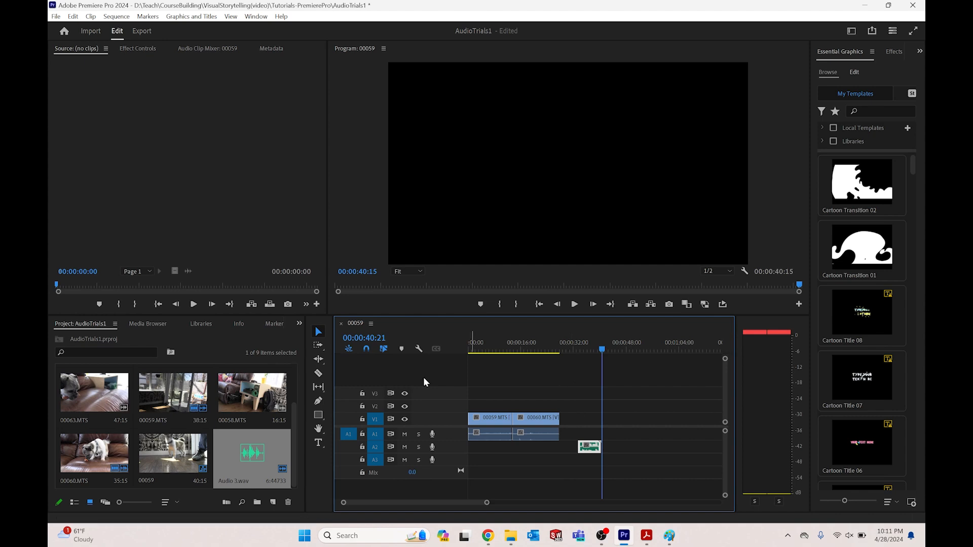
Step: Add Sunny Hip Hop (Extended Version 1) from the AnimalProsthetics folder in File Explorer to track A3, starting at the beginning of the sequence
left_click(513, 537)
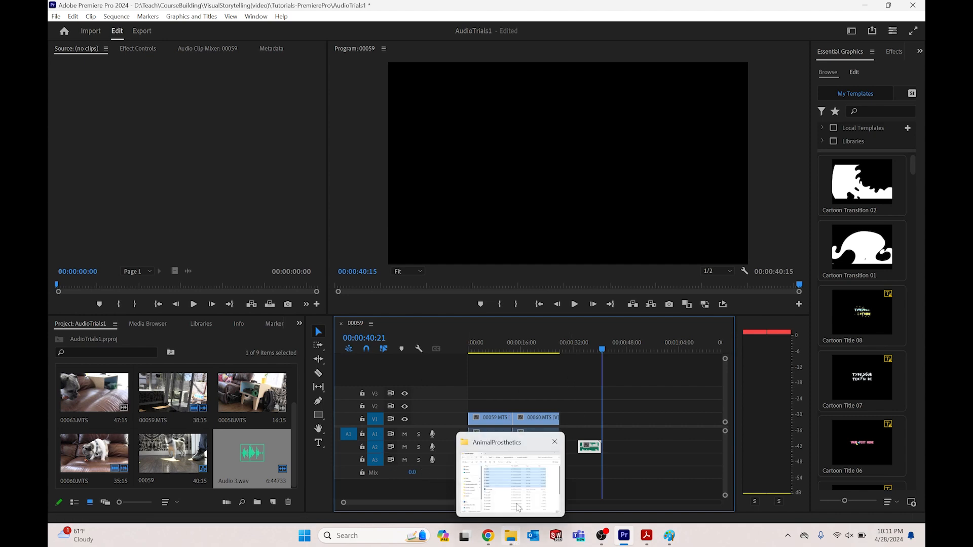
left_click(628, 458)
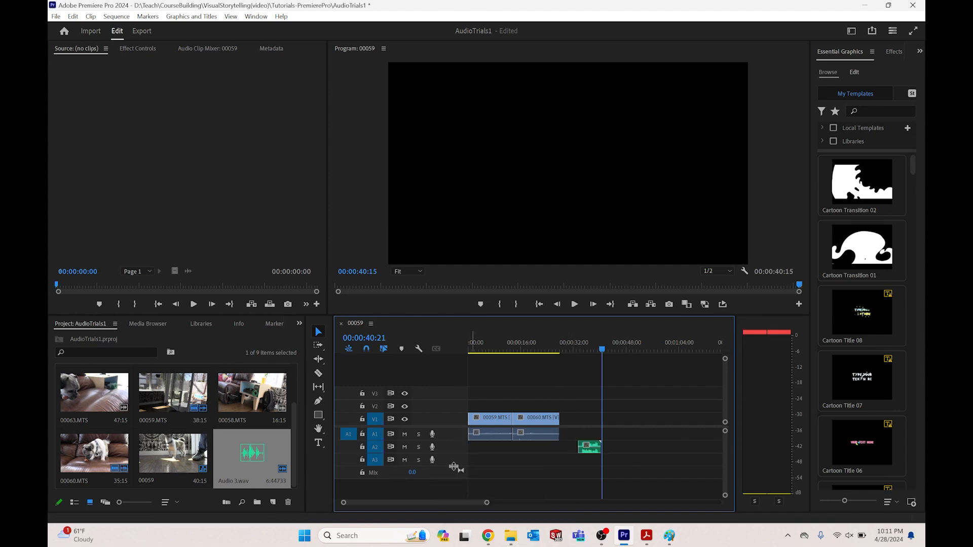
left_click(513, 541)
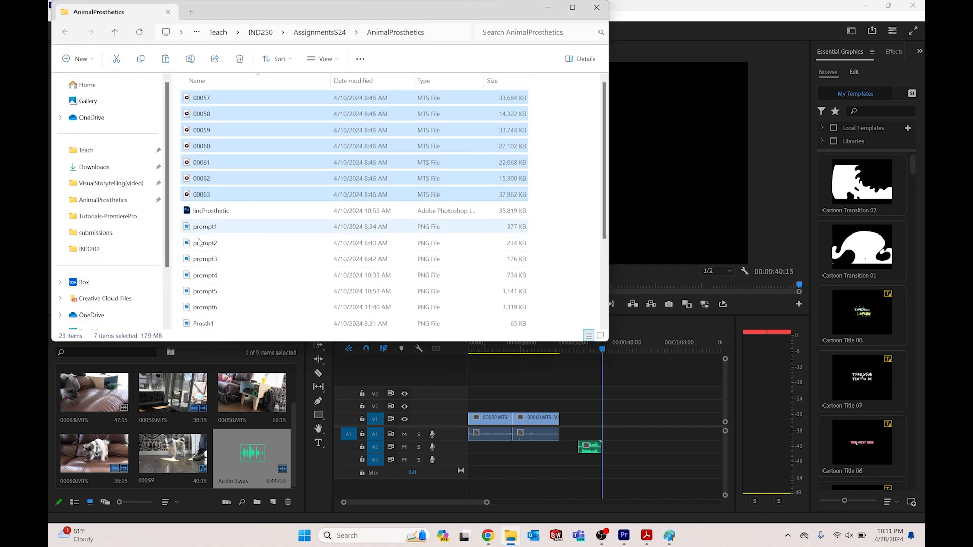
left_click(246, 260)
scroll(245, 263, "down", 3)
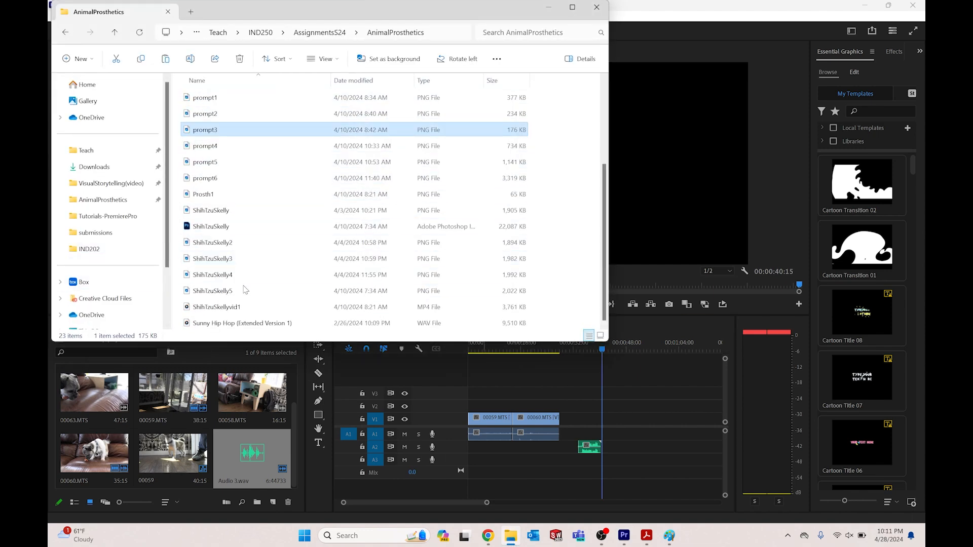
left_click_drag(217, 324, 499, 466)
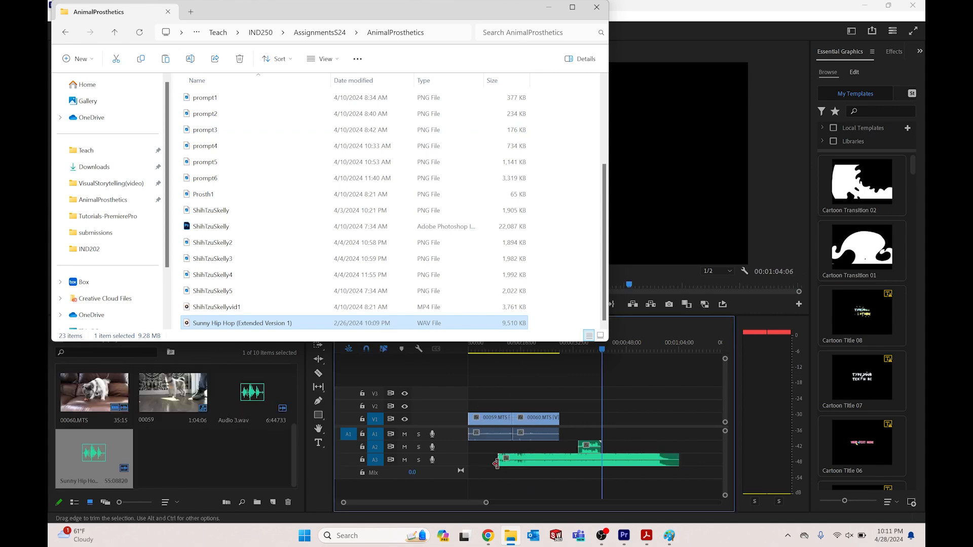
left_click(548, 7)
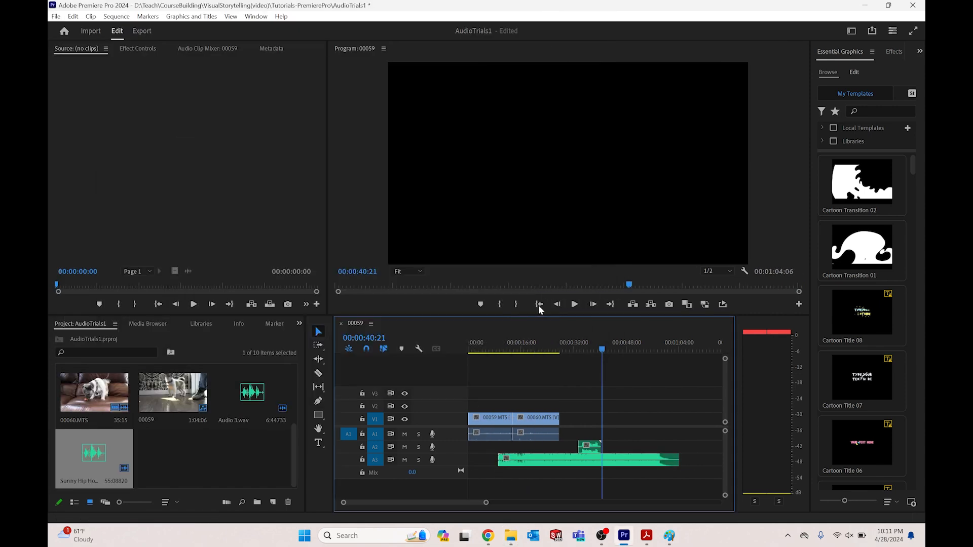
left_click_drag(554, 464, 525, 462)
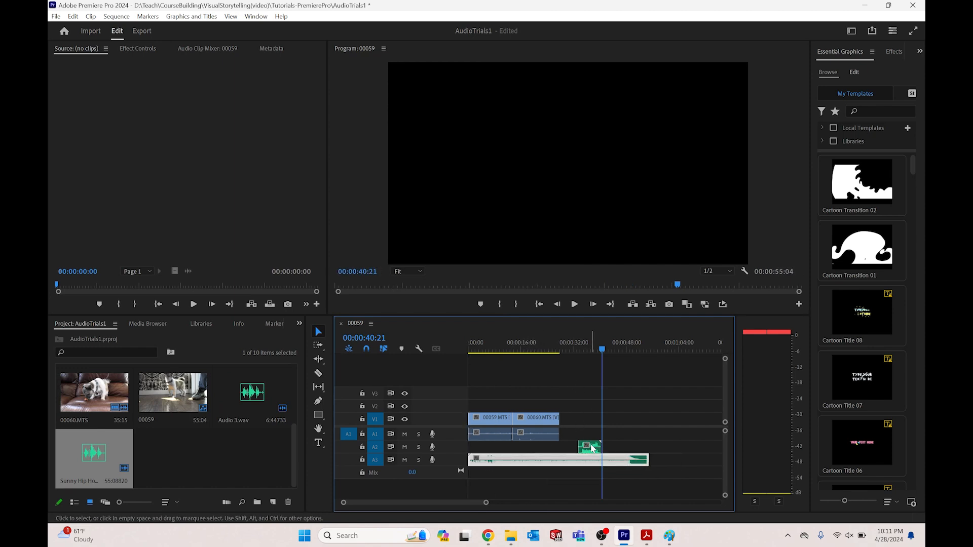
Step: Move the voice-over so it ends with the first video clip, and trim the music to the end of the second clip
left_click_drag(591, 448, 499, 454)
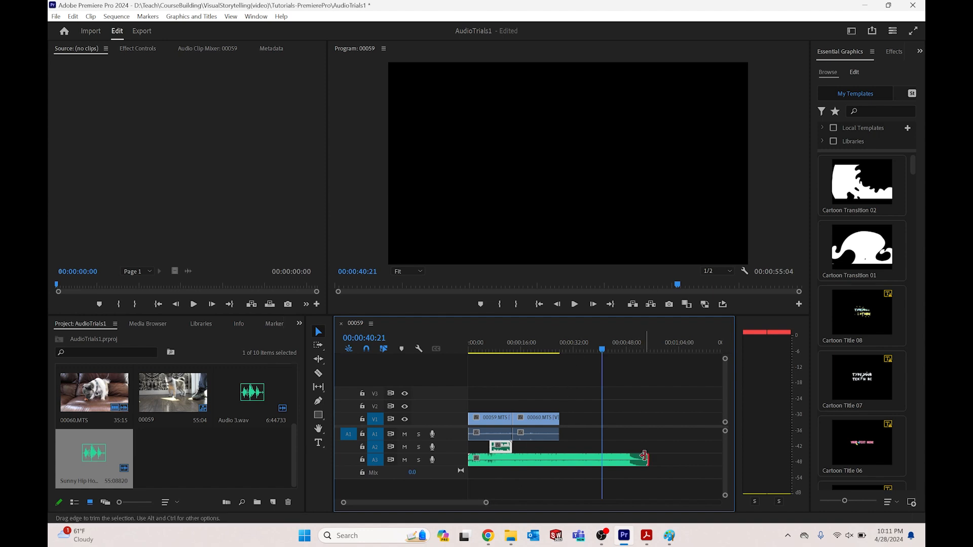
left_click_drag(646, 459, 559, 462)
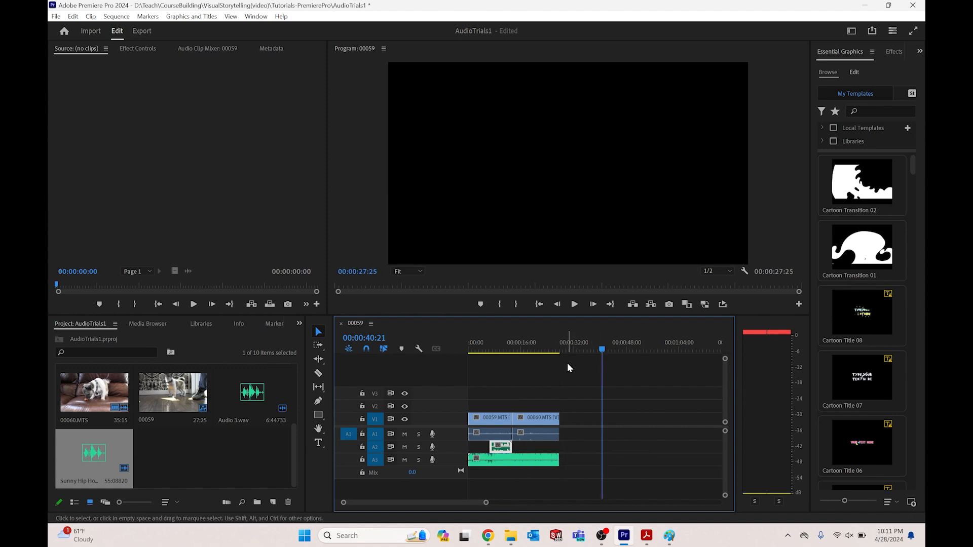
Step: Mark the sequence out point at 00:00:28:03, just past the end of the clips
left_click_drag(569, 348, 562, 348)
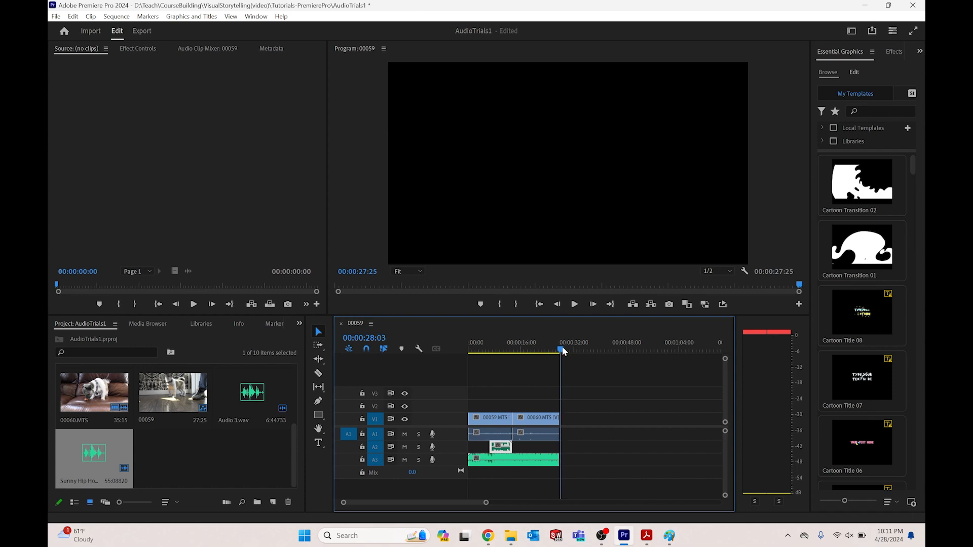
key("o")
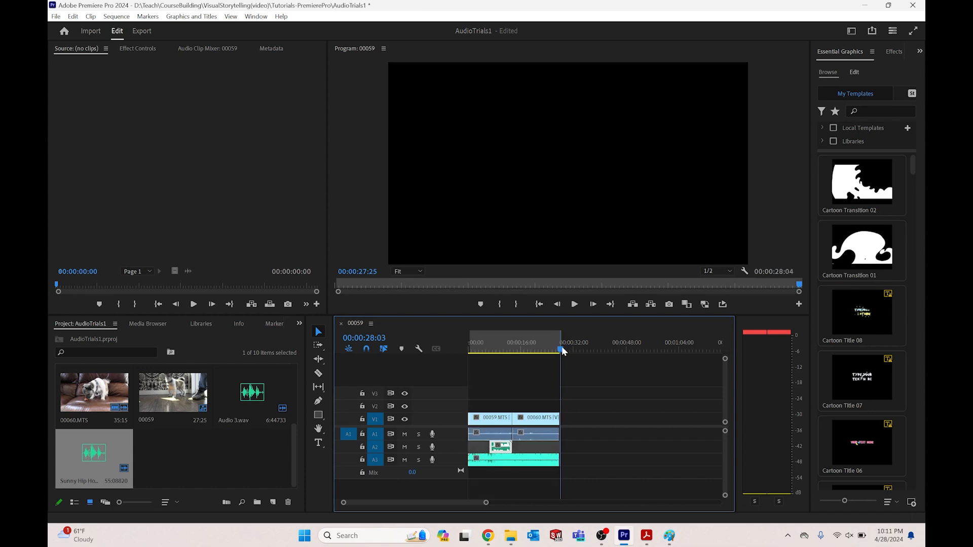
left_click_drag(484, 504, 416, 504)
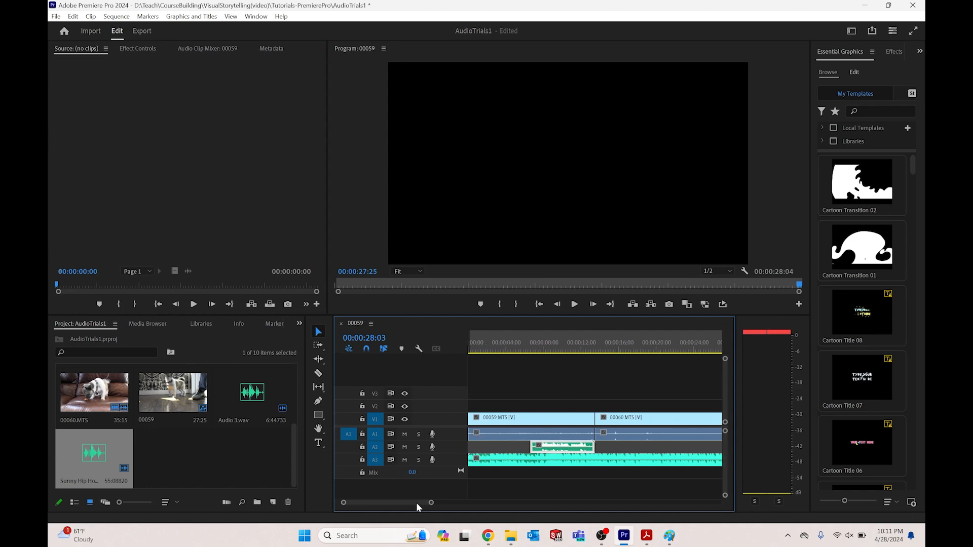
Step: Place the playhead at 00:00:04:23 and open the Effect Controls for the first clip, 00059.MTS
left_click_drag(474, 348, 602, 332)
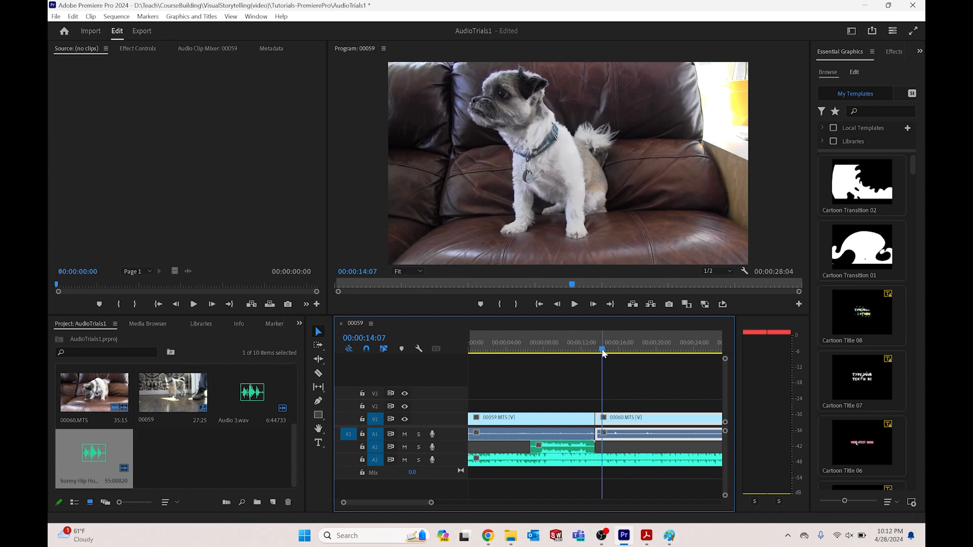
left_click_drag(602, 350, 513, 352)
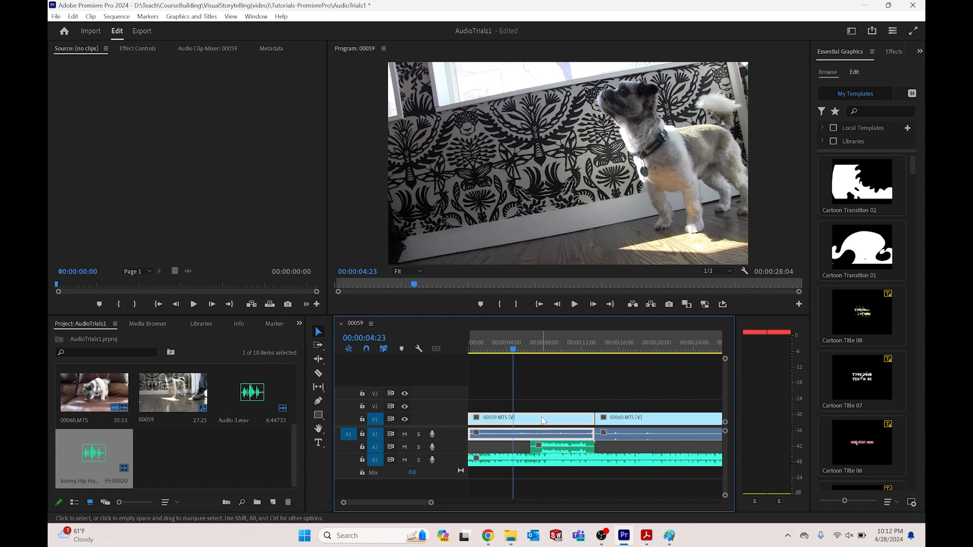
double_click(490, 437)
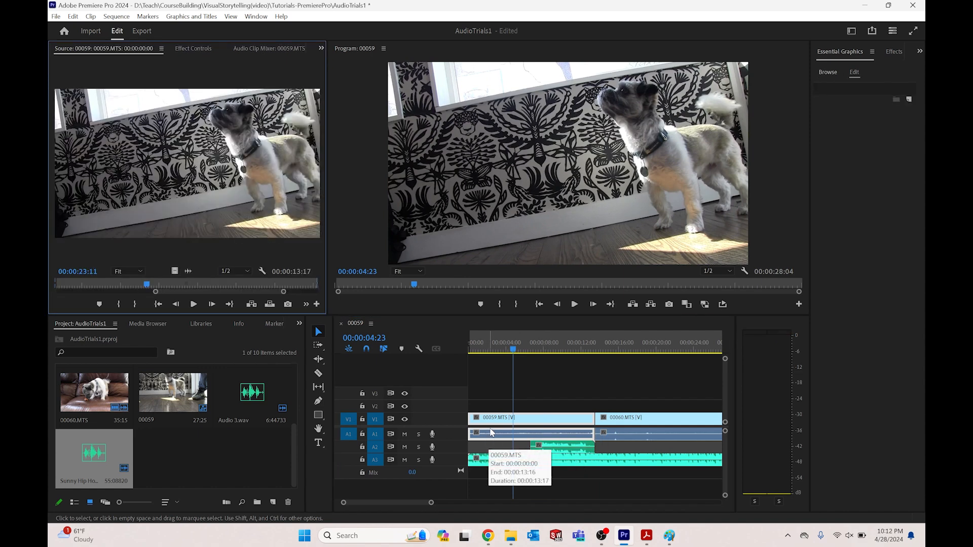
left_click(254, 48)
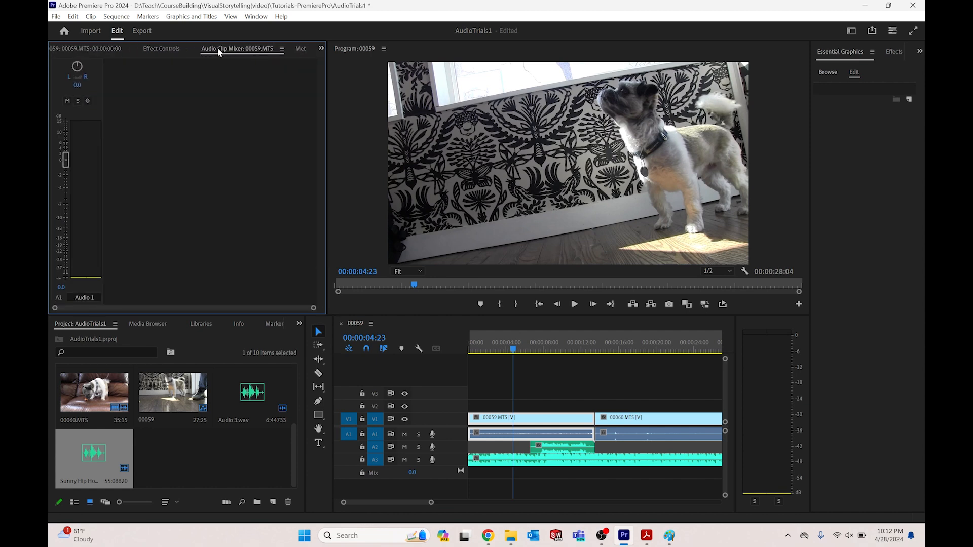
left_click(168, 48)
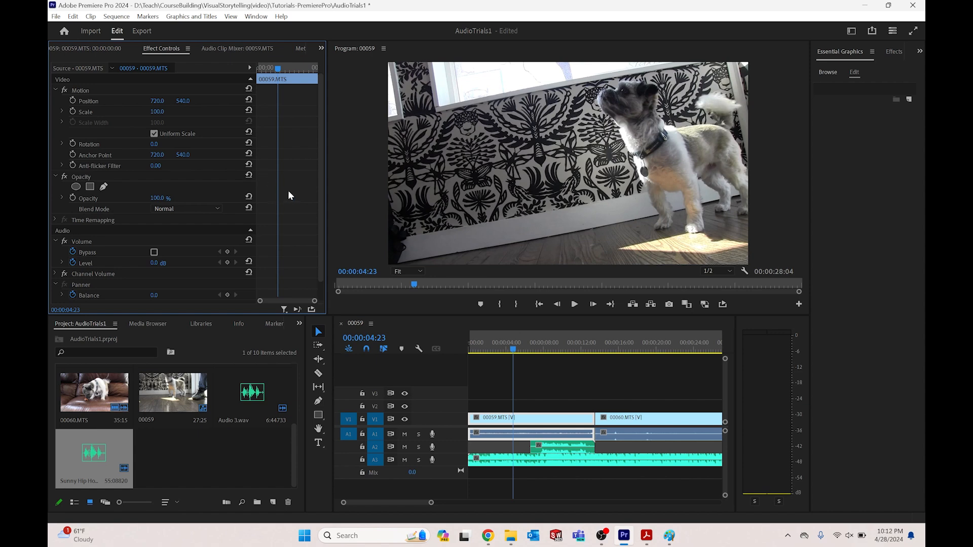
Step: Fade in the first clip's audio with level keyframes of -281.1 dB at its start and -5.0 dB at 00:00:04:23
left_click(153, 263)
key("Return")
mouse_move(278, 70)
left_mouse_down()
mouse_move(262, 66)
mouse_move(297, 64)
mouse_move(263, 64)
left_mouse_up()
left_click_drag(292, 64, 252, 66)
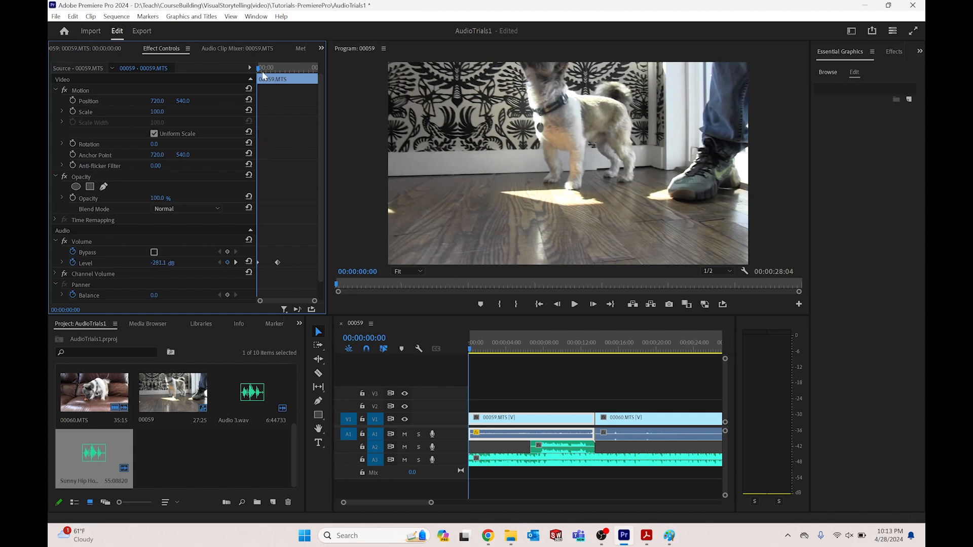
Step: Scrub and play the opening seconds of the sequence to check the first clip's audio fade-in
left_click_drag(260, 69, 285, 66)
left_click_drag(532, 349, 507, 349)
left_click(539, 379)
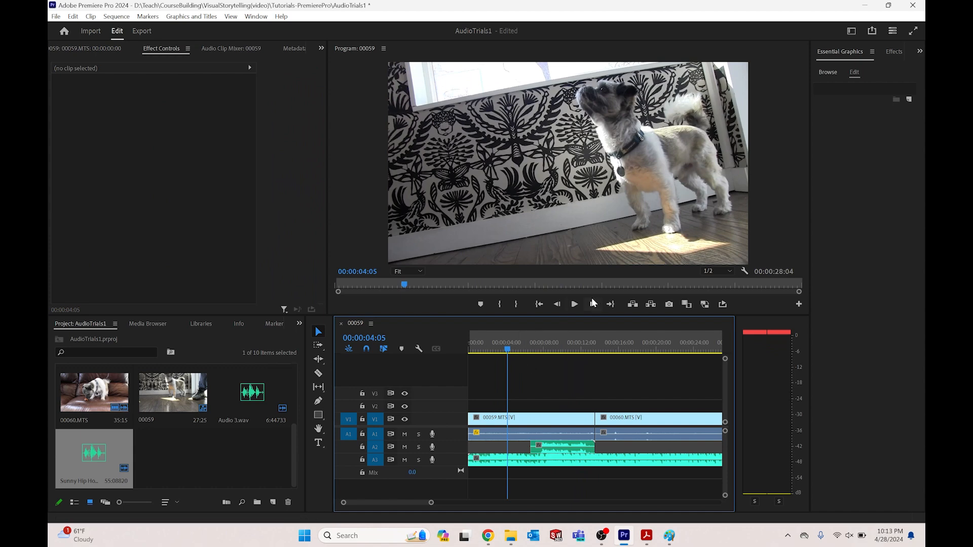
left_click(575, 304)
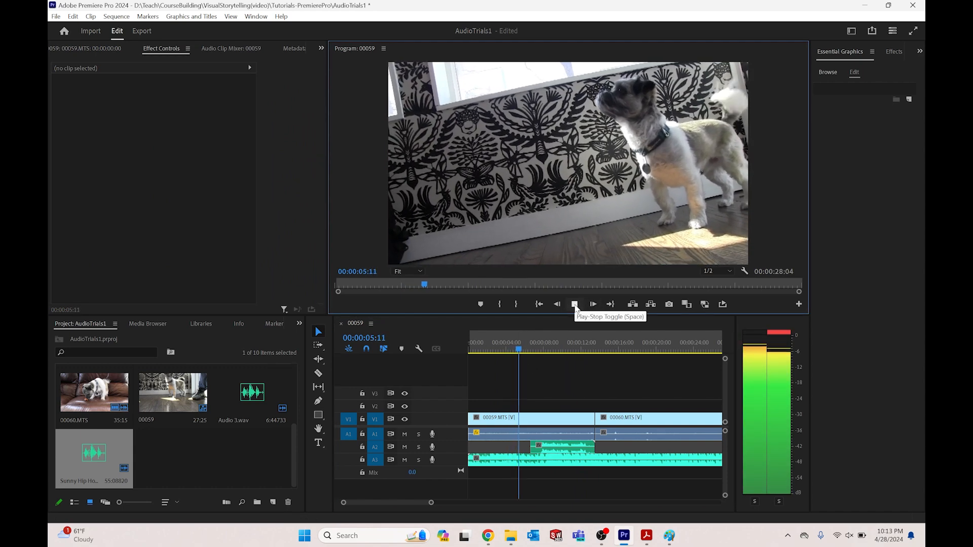
left_click(575, 304)
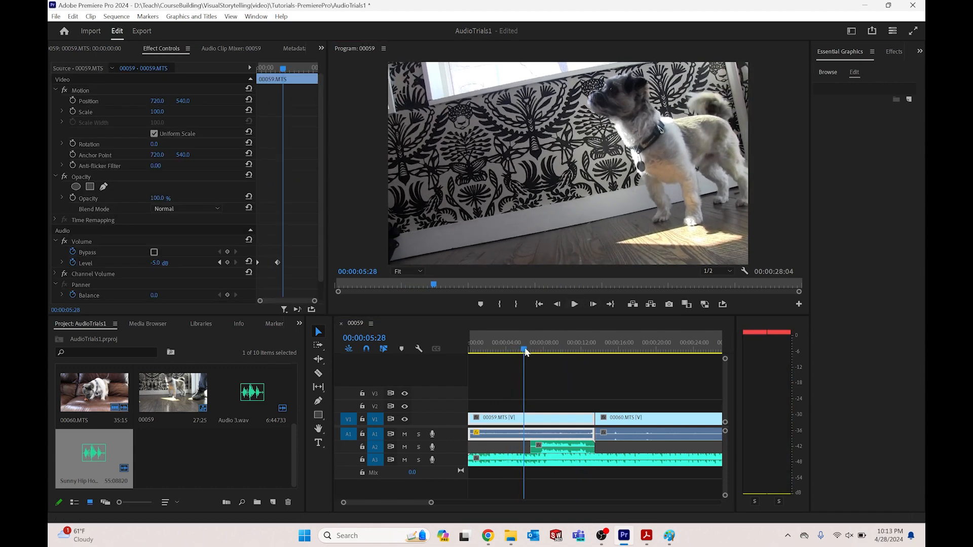
left_click_drag(523, 351, 501, 352)
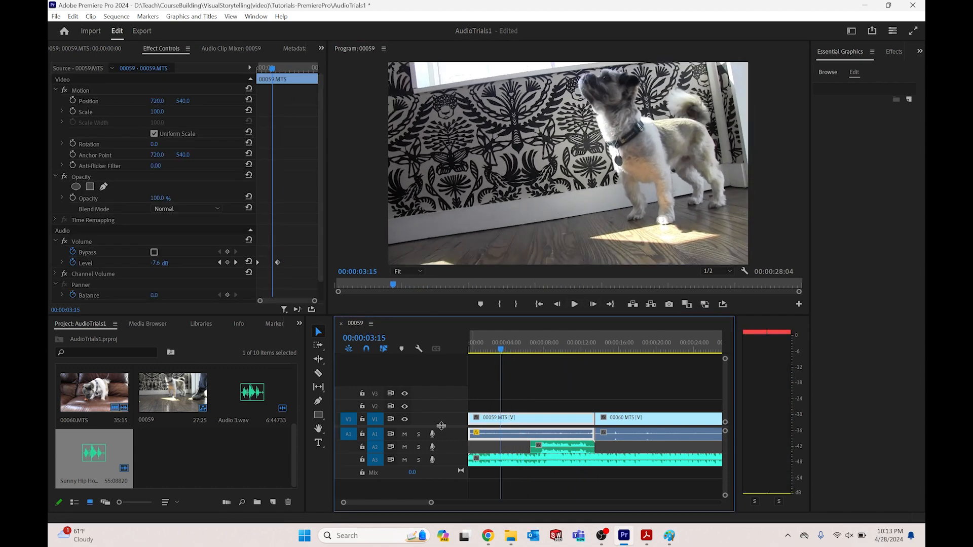
Step: Mute music track A3 and play the sequence from the start to about 00:00:10:00
left_click(404, 460)
left_click_drag(502, 352, 470, 352)
left_click(574, 304)
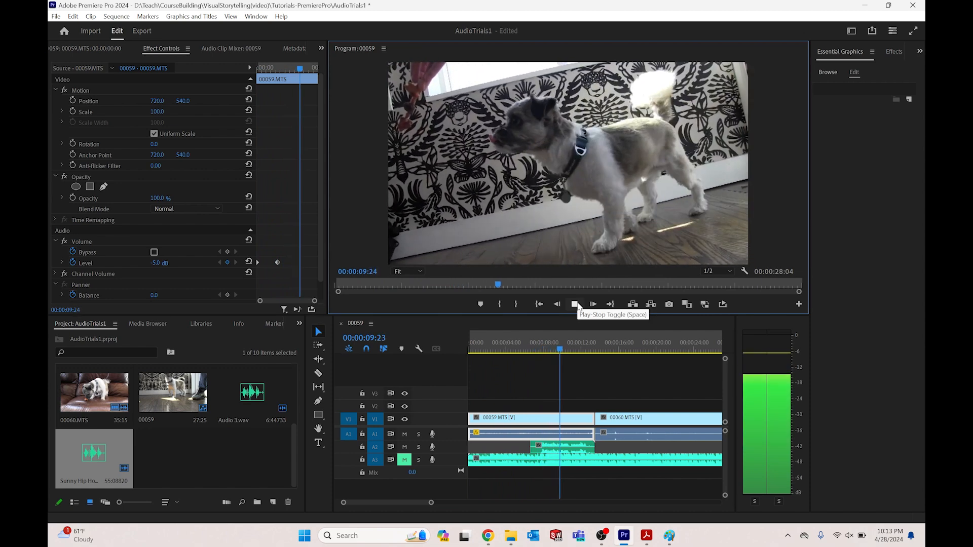
left_click(576, 304)
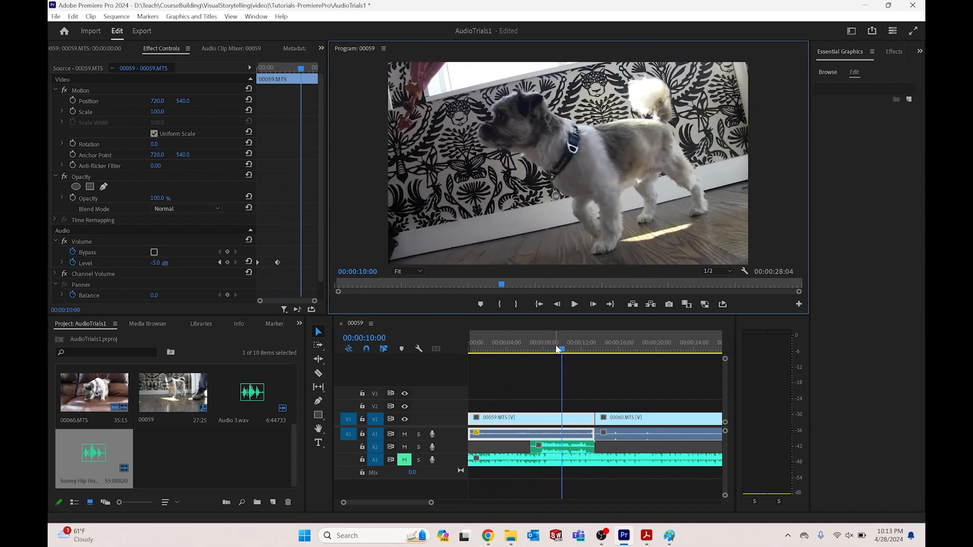
Step: Set the music clip's level to -18.5 dB at 00:00:05:26 and play the sequence up to 00:00:13:01
left_click_drag(562, 352, 524, 351)
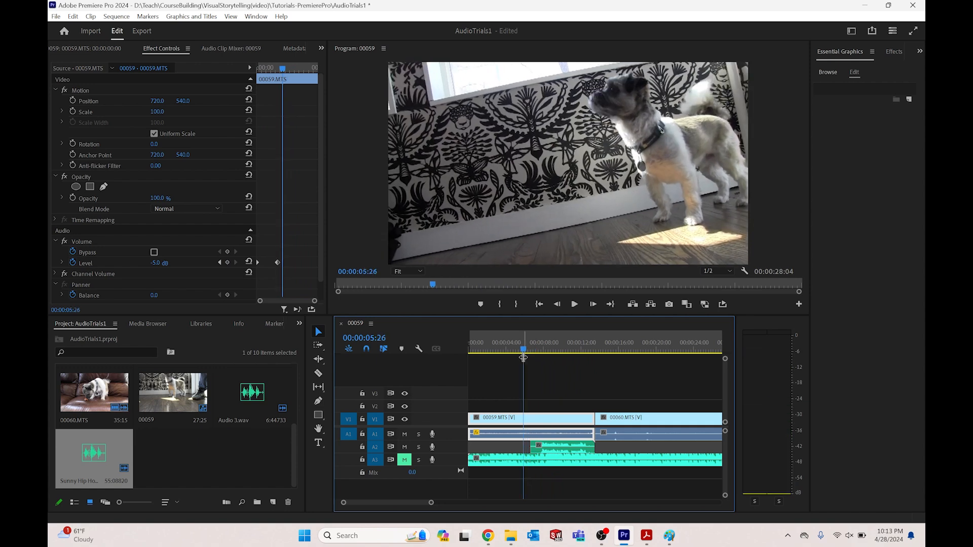
left_click(476, 461)
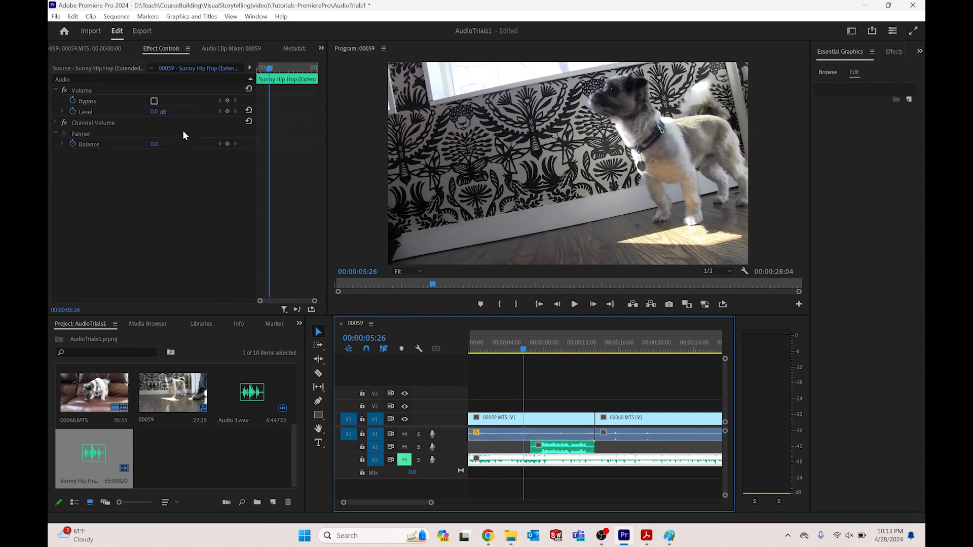
left_click(158, 112)
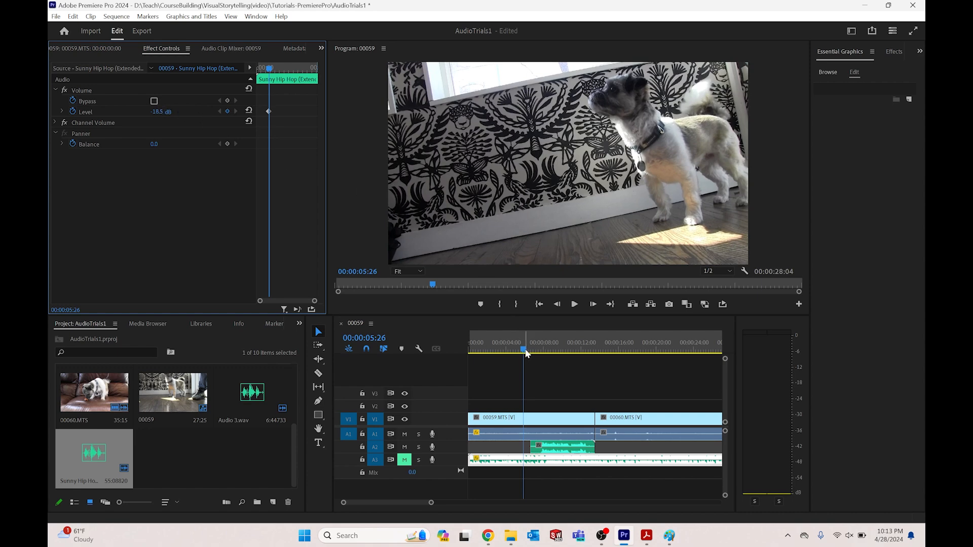
left_click_drag(525, 354, 506, 349)
left_click(574, 304)
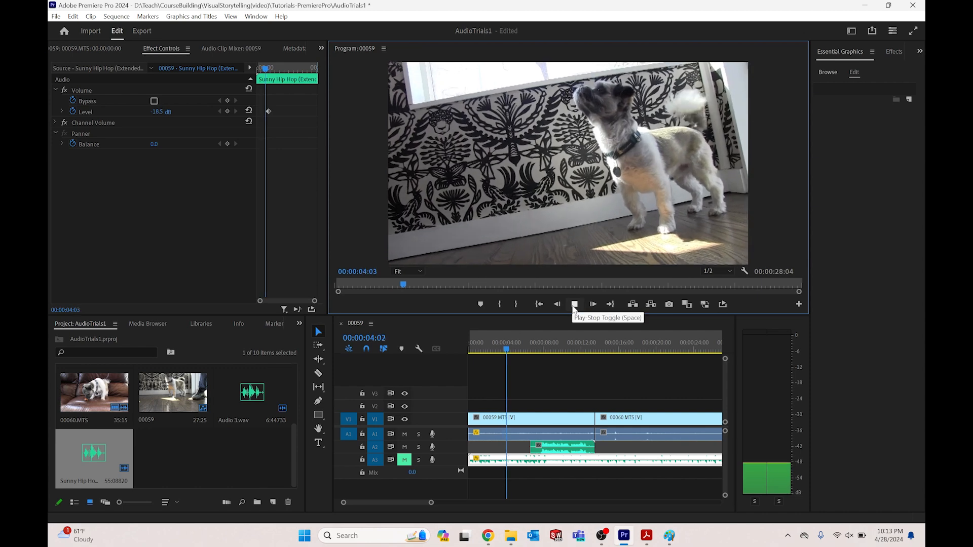
left_click(573, 305)
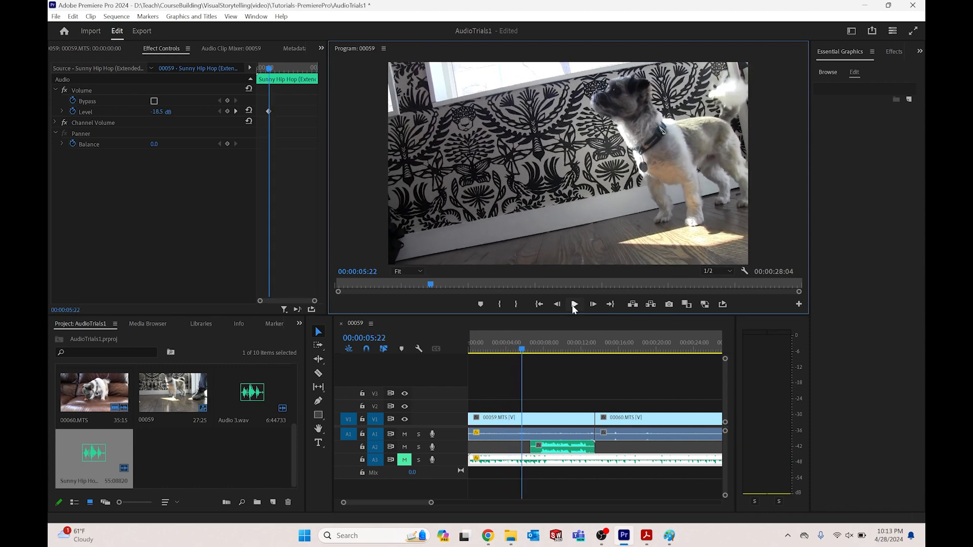
left_click(574, 304)
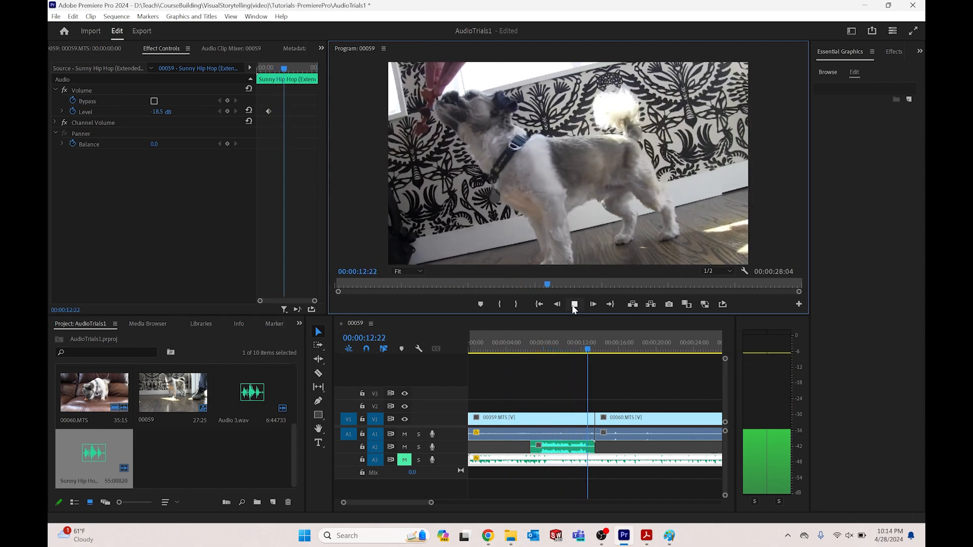
left_click(574, 304)
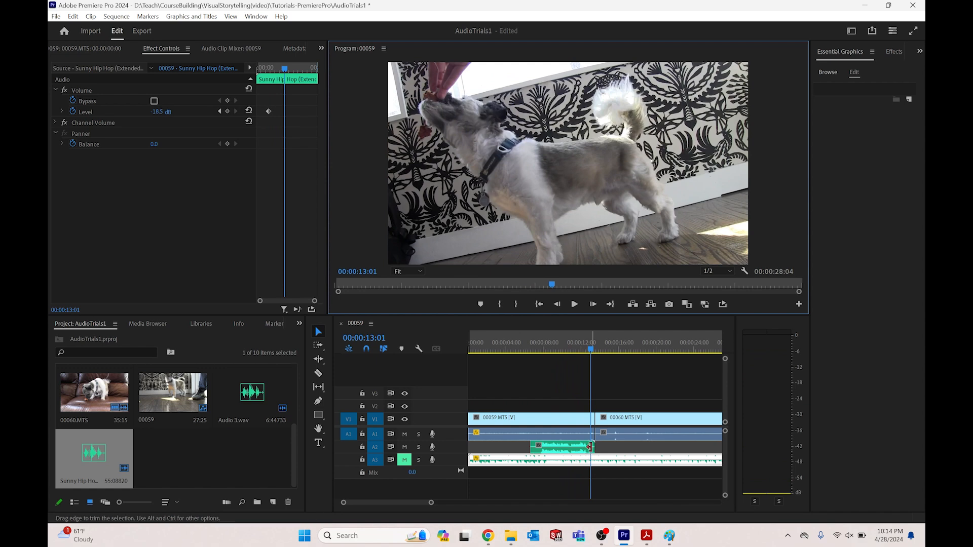
Step: Trim the voice-over's end back to 00:00:13:01 and shorten its beginning slightly
left_click_drag(432, 505, 418, 506)
left_click_drag(606, 448, 595, 446)
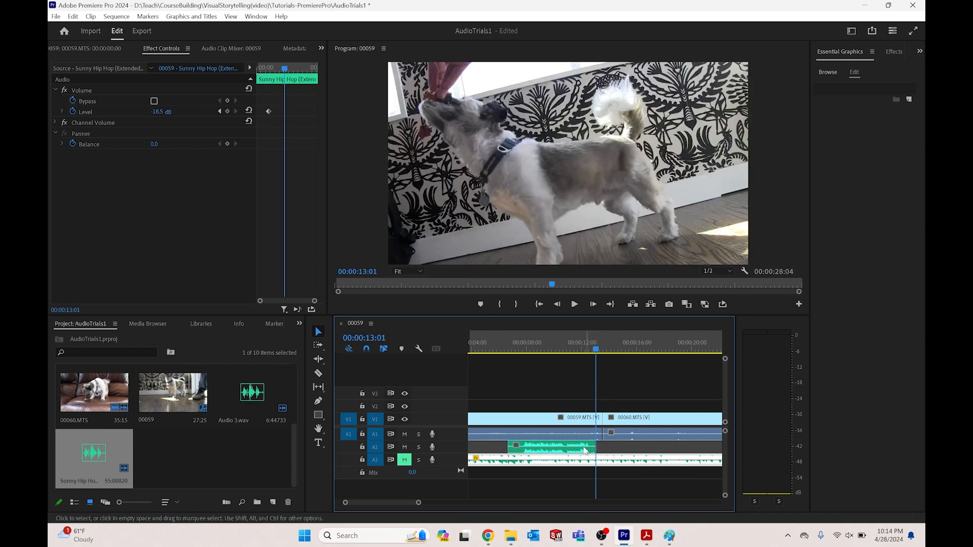
left_click_drag(510, 447, 513, 447)
left_click(545, 390)
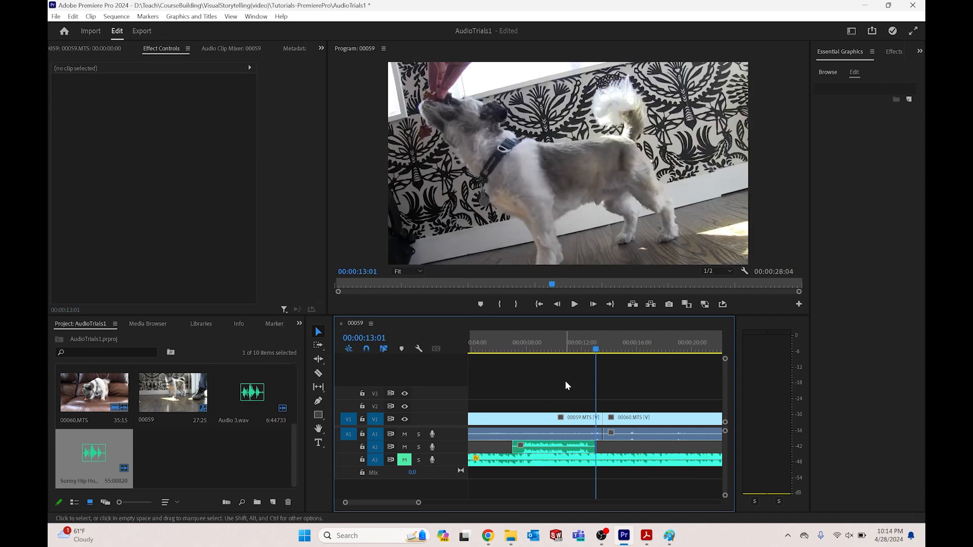
Step: Apply a Constant Power crossfade to the A1 audio at the cut between 00059.MTS and 00060.MTS
left_click(599, 347)
mouse_move(599, 347)
left_mouse_down()
mouse_move(607, 342)
mouse_move(591, 341)
left_mouse_up()
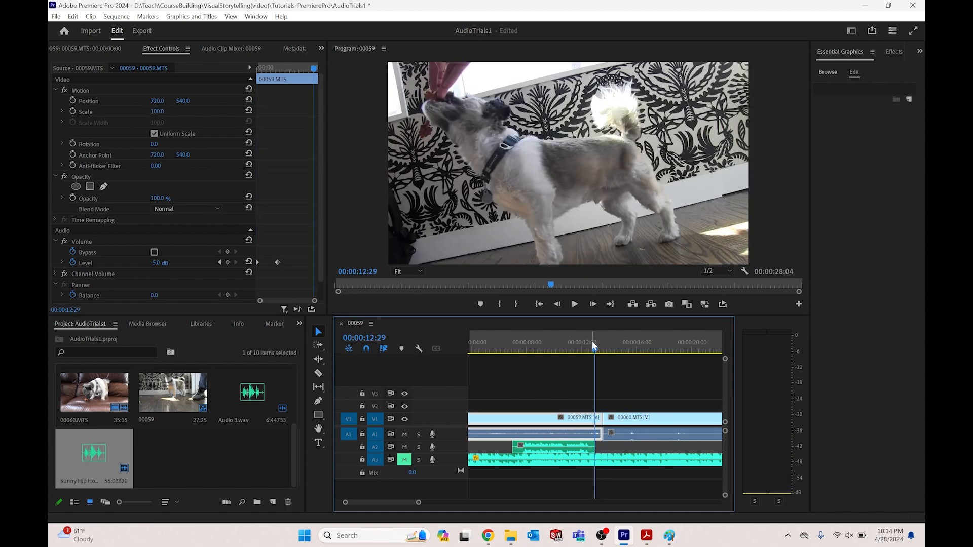
left_click(832, 72)
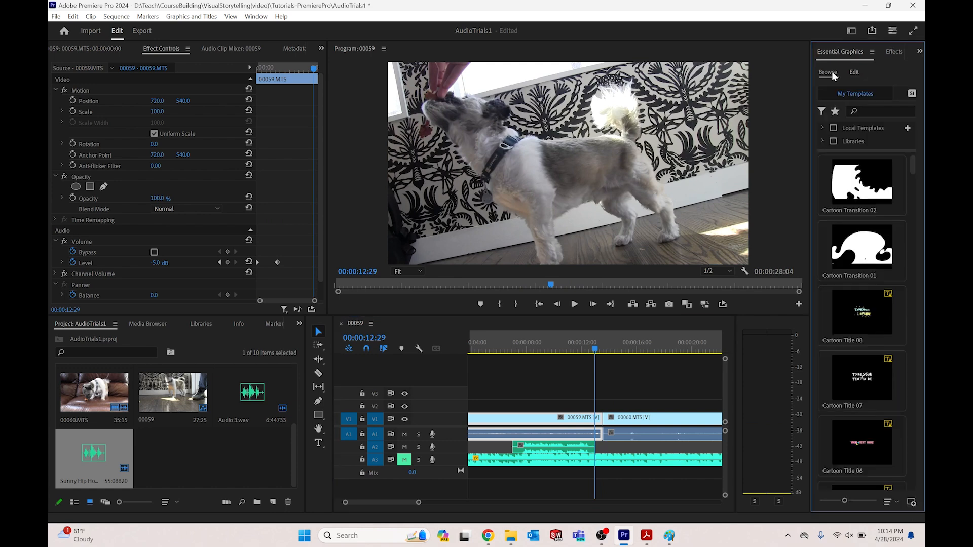
left_click(886, 51)
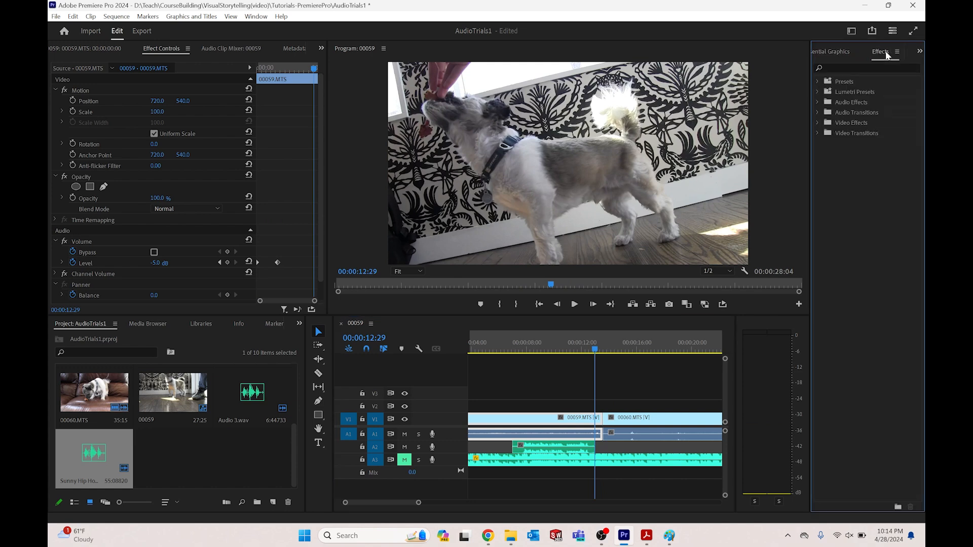
left_click(817, 103)
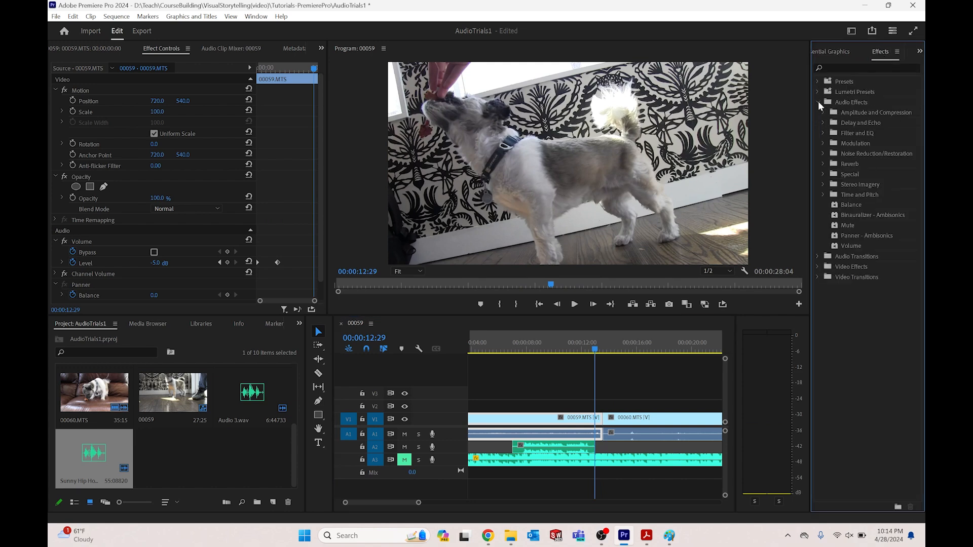
left_click(822, 195)
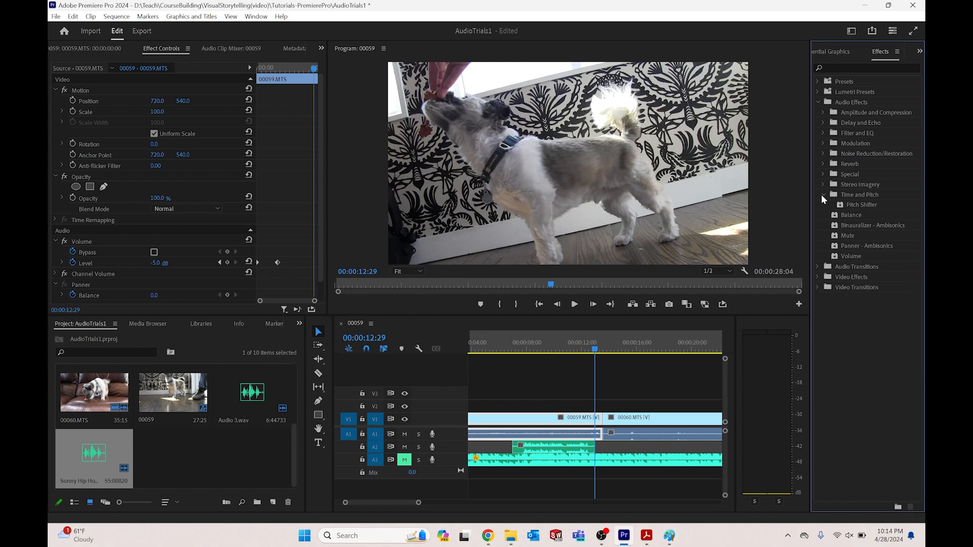
left_click(821, 195)
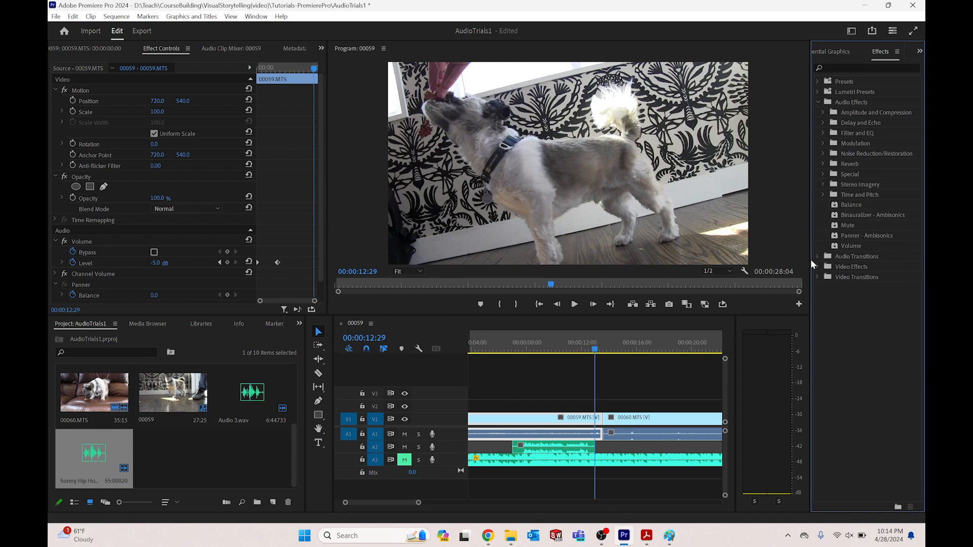
left_click(816, 257)
left_click(823, 267)
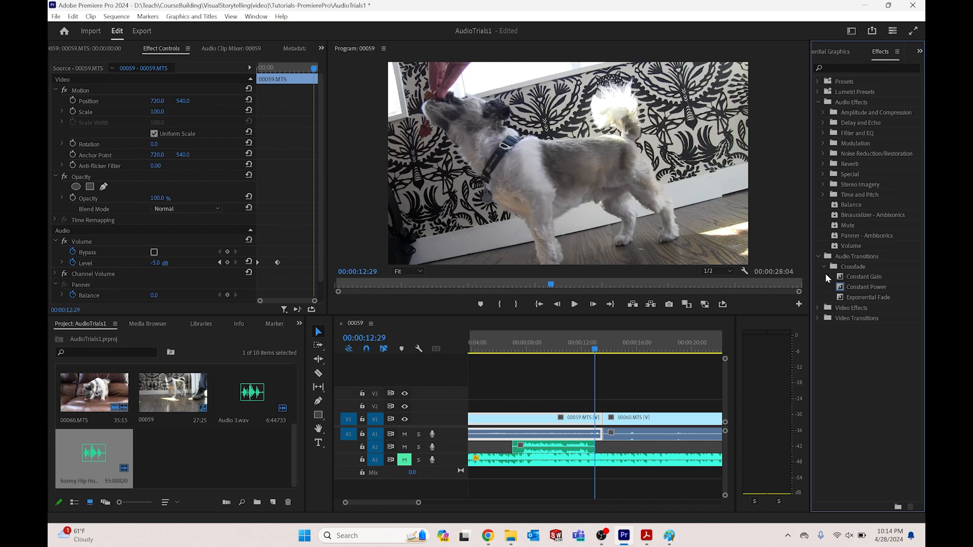
left_click_drag(861, 286, 606, 437)
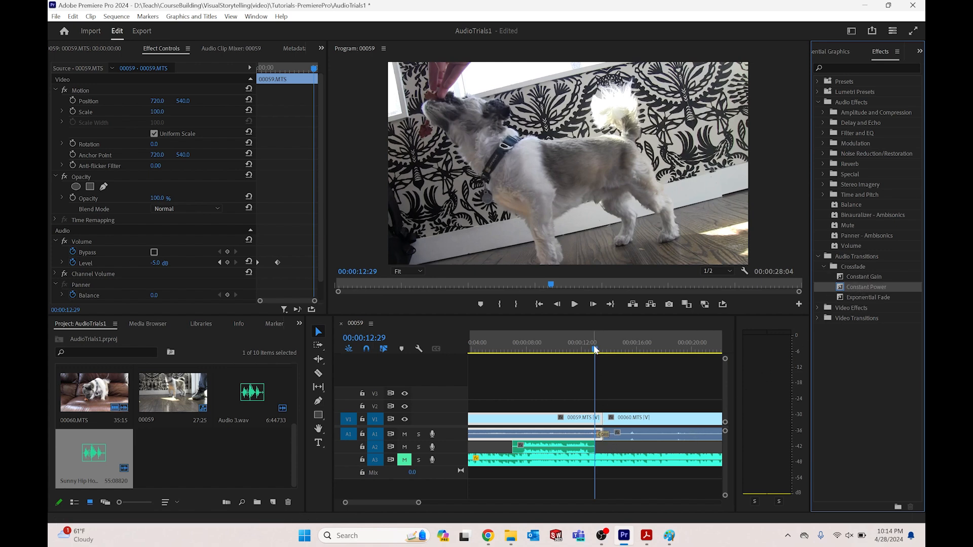
left_click_drag(596, 349, 627, 338)
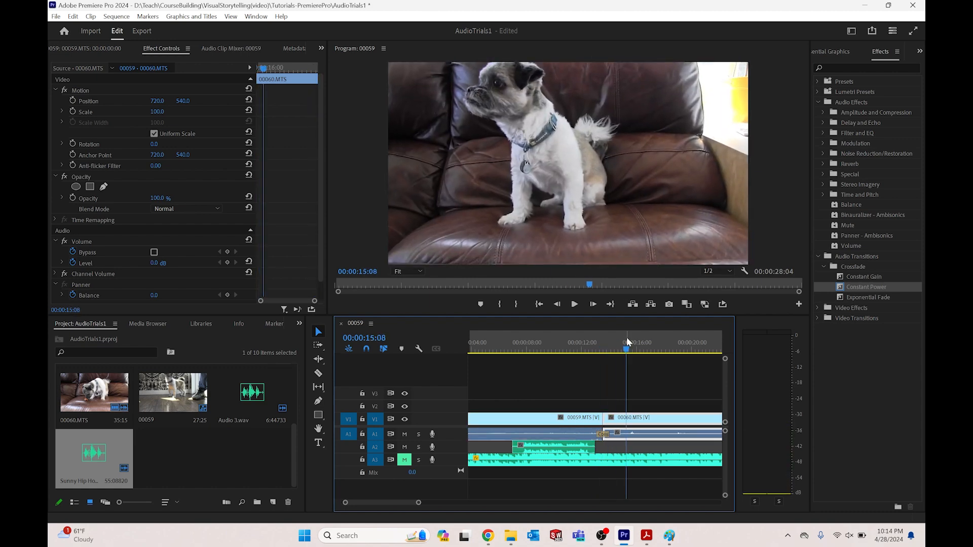
left_click(644, 364)
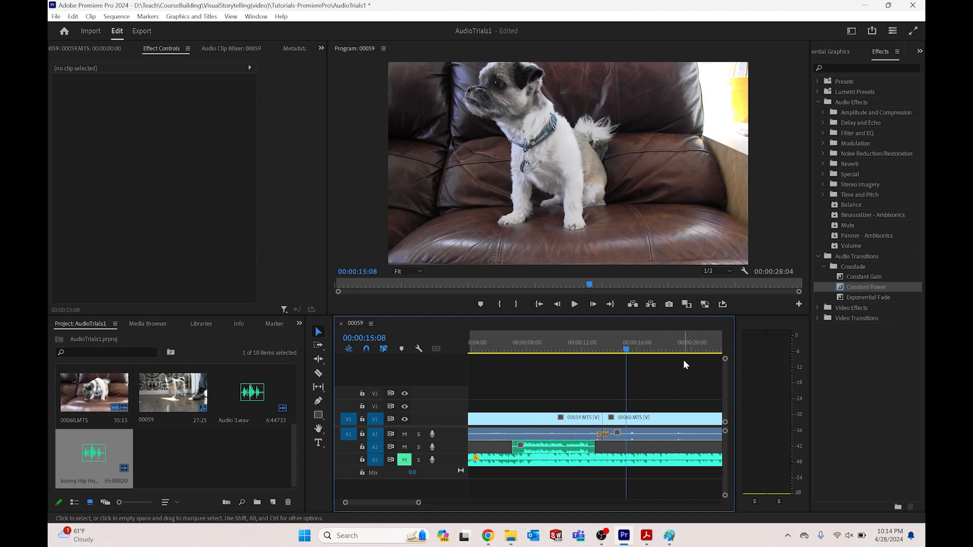
Step: Apply the DeNoise effect to the voice-over and to the audio of both video clips
left_click(823, 153)
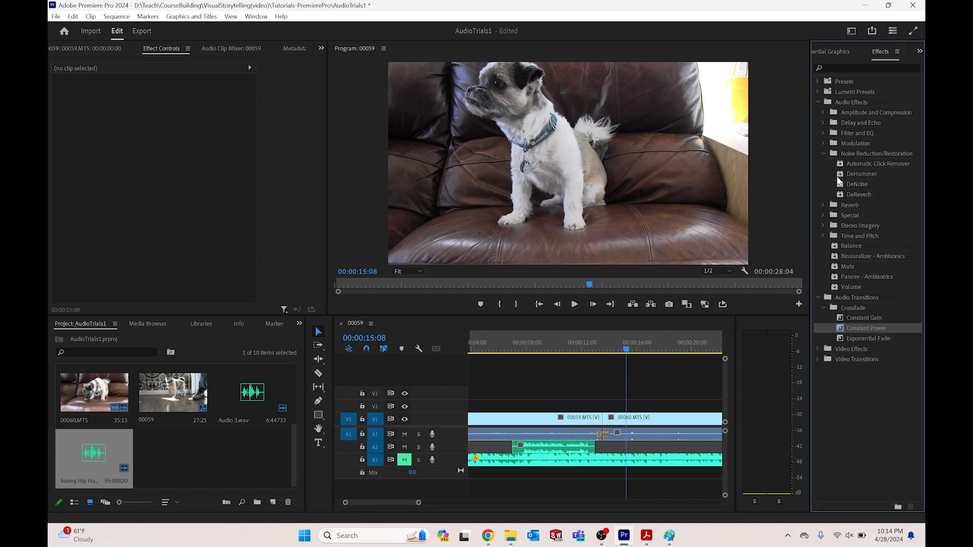
left_click(855, 184)
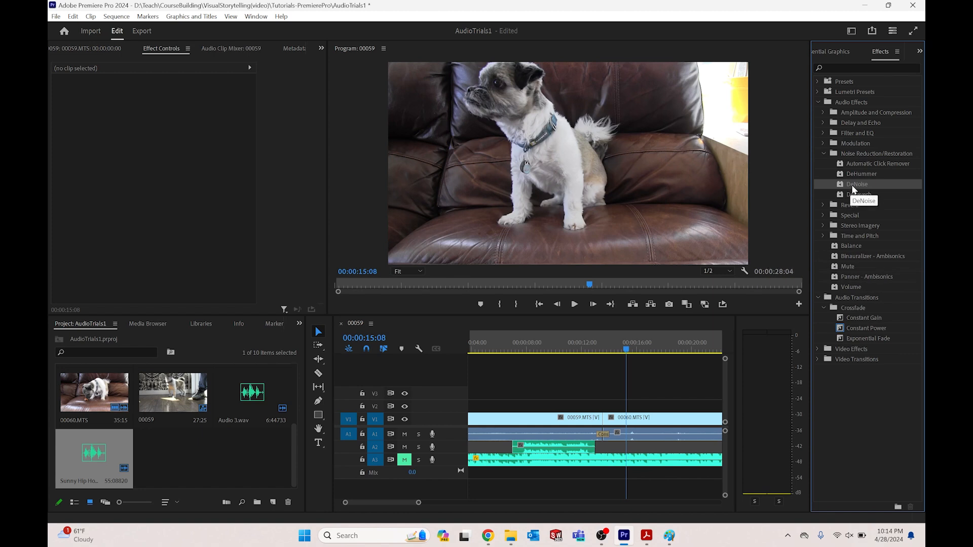
left_click_drag(800, 268, 566, 450)
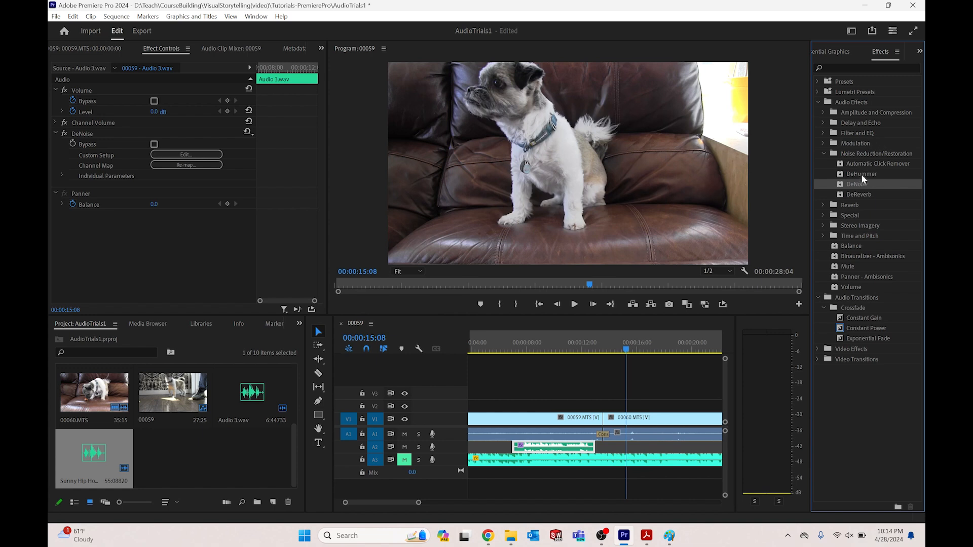
left_click_drag(855, 183, 748, 311)
left_click_drag(714, 342, 656, 435)
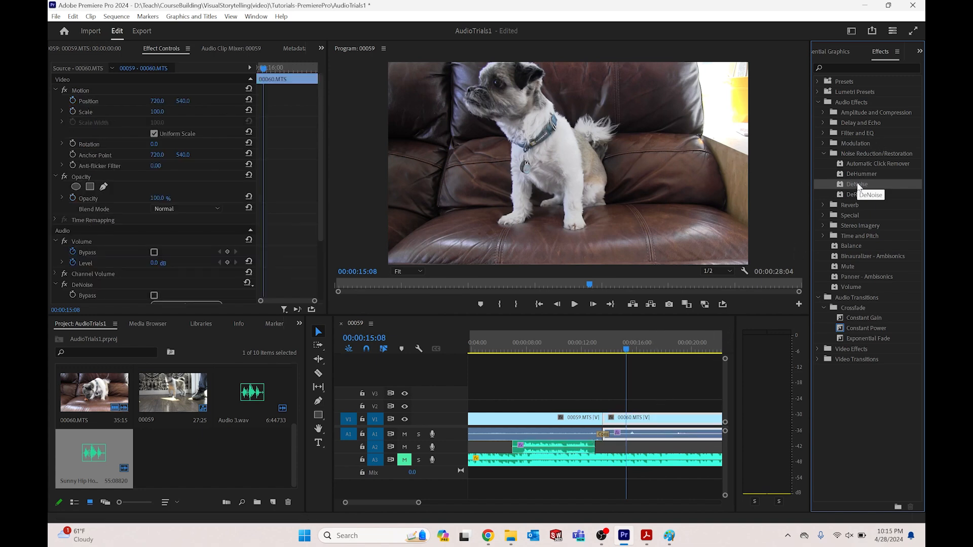
left_click_drag(856, 183, 543, 436)
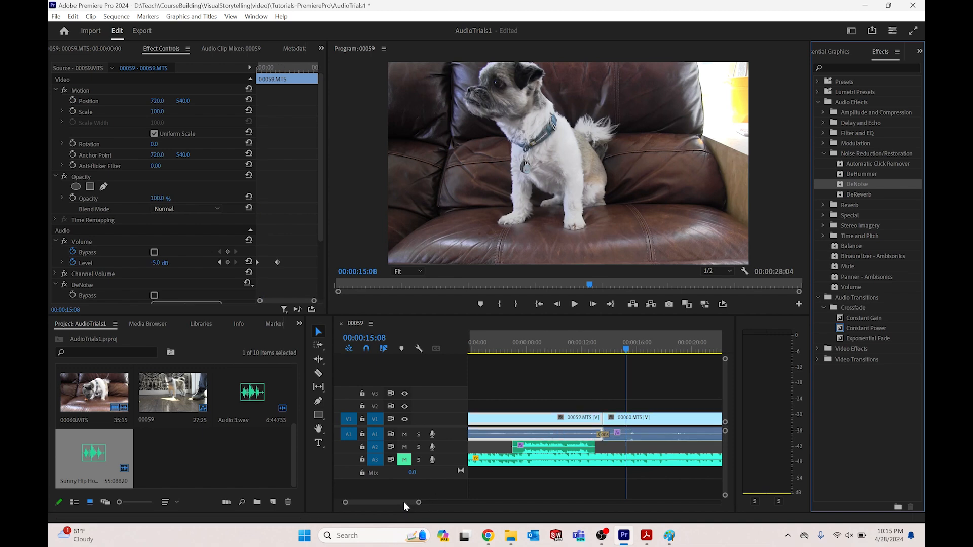
Step: Move the sequence out point back to 00:00:27:24, at the end of the second clip
left_click_drag(403, 501, 408, 500)
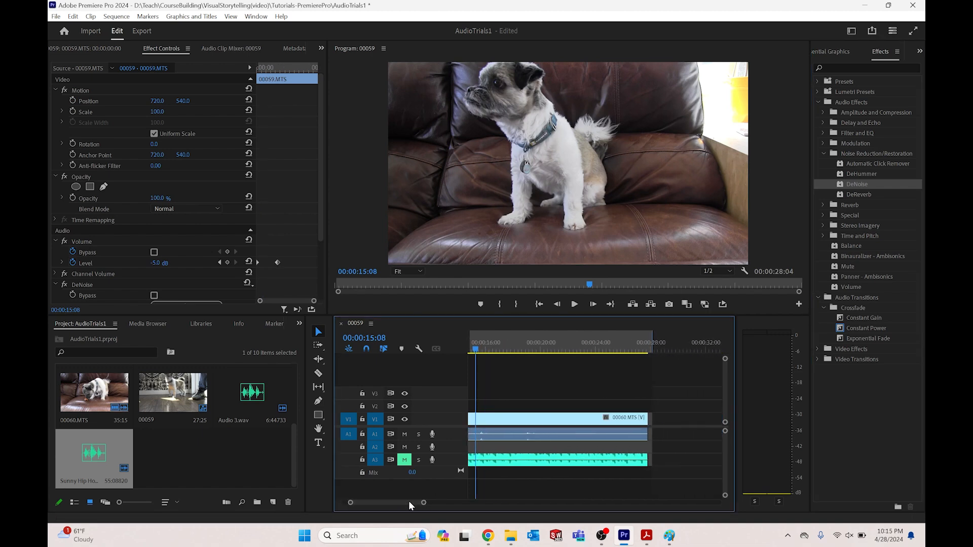
left_click(628, 460)
left_click(640, 418)
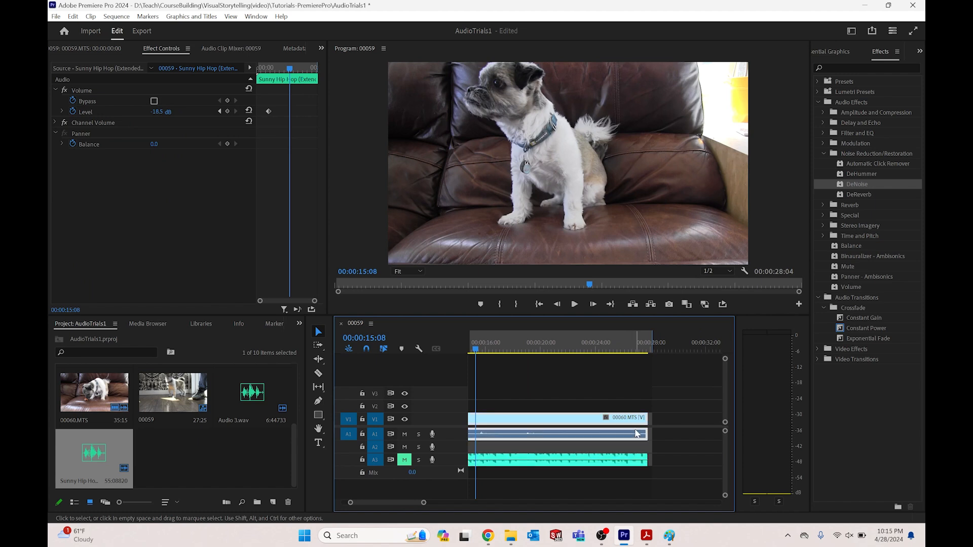
left_click_drag(643, 345, 649, 346)
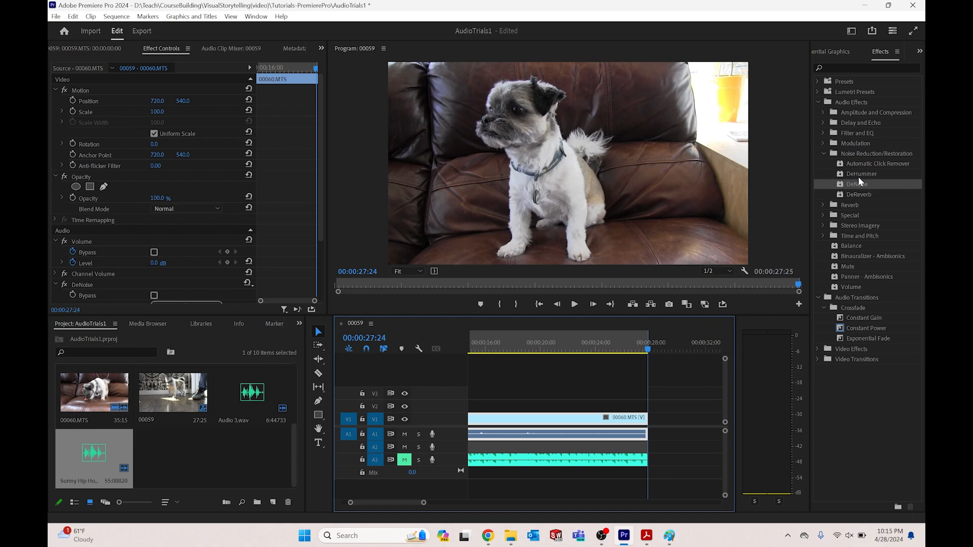
Step: Try Constant Power transitions at the ends of the 00060.MTS audio on A1 and the music on A3
left_click(823, 153)
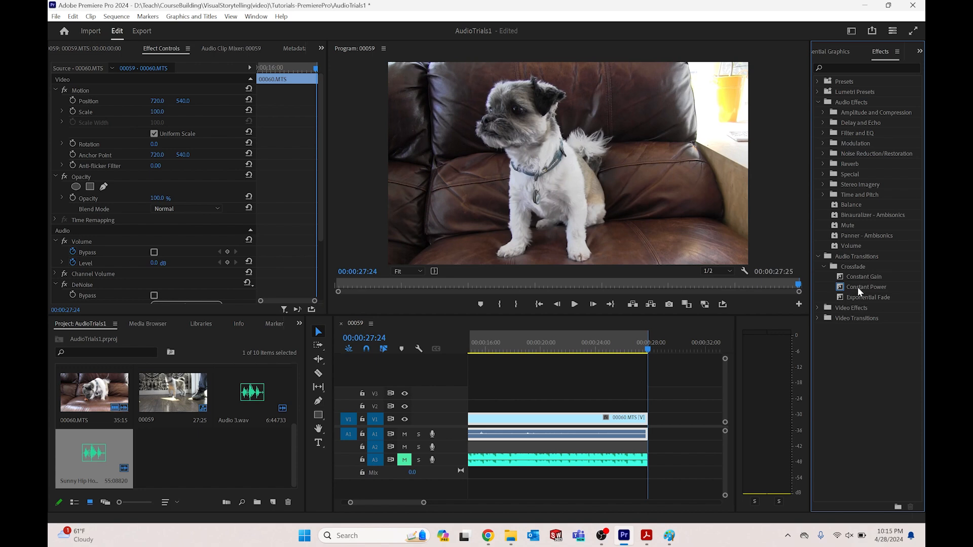
left_click_drag(858, 287, 645, 459)
left_click_drag(647, 350, 629, 352)
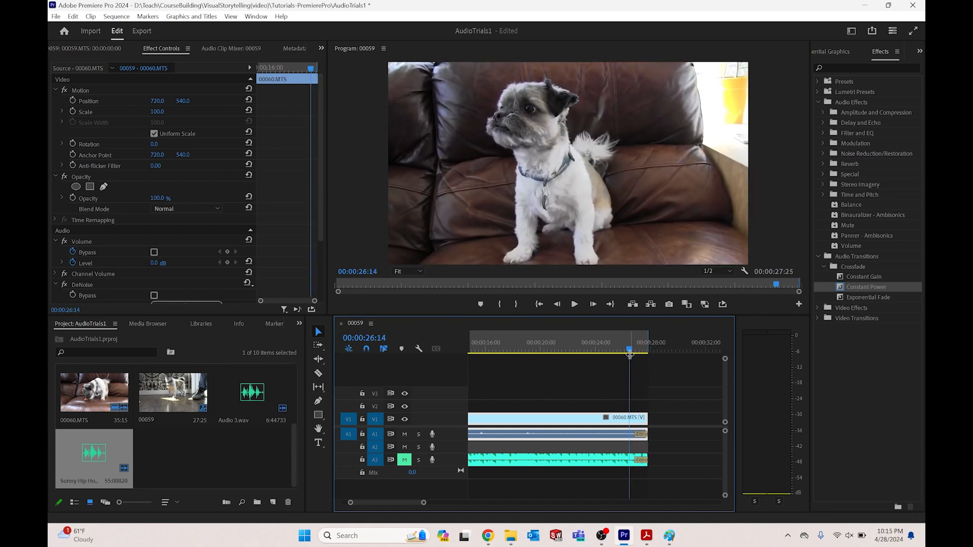
Step: Delete the Constant Power transitions at the ends of the A1 clip audio and the A3 music
left_click(641, 435)
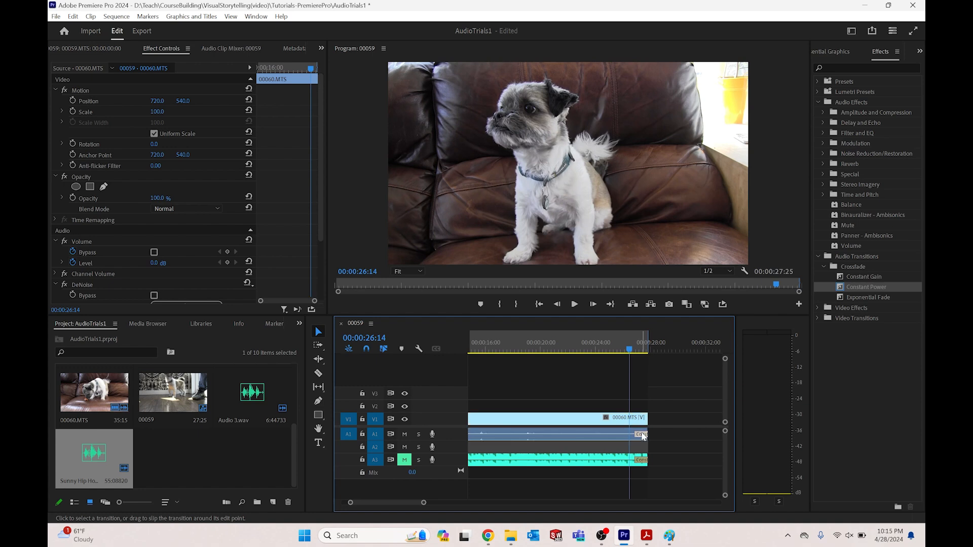
key("Delete")
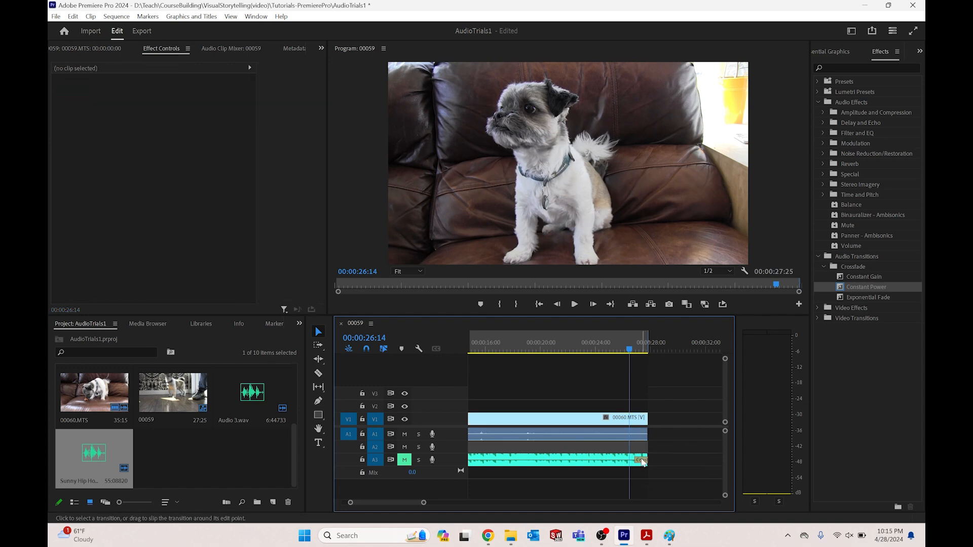
left_click(641, 460)
key("Delete")
Step: Fade out the 00060.MTS audio with level keyframes of 0.0 dB at 00:00:26:14 and -281.1 dB at 00:00:27:24
left_click(635, 437)
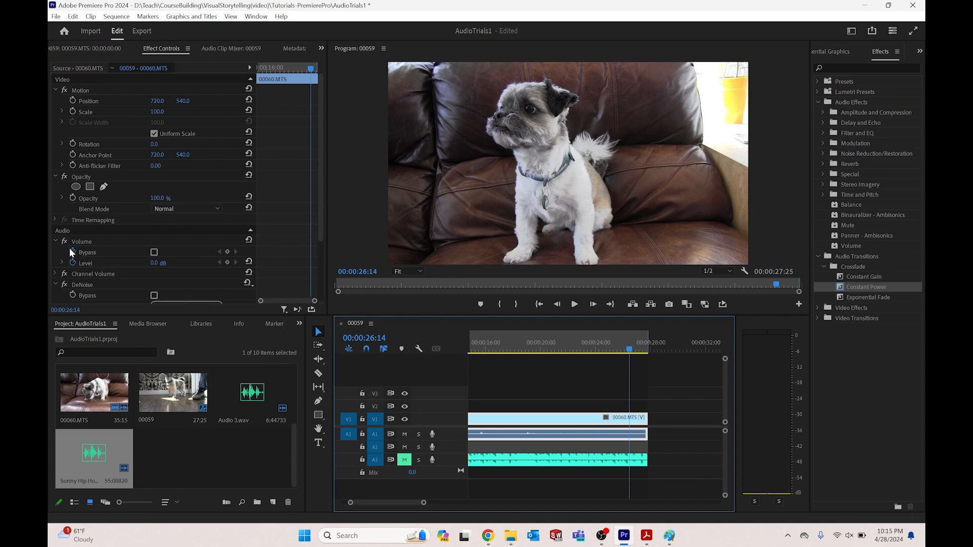
left_click(227, 262)
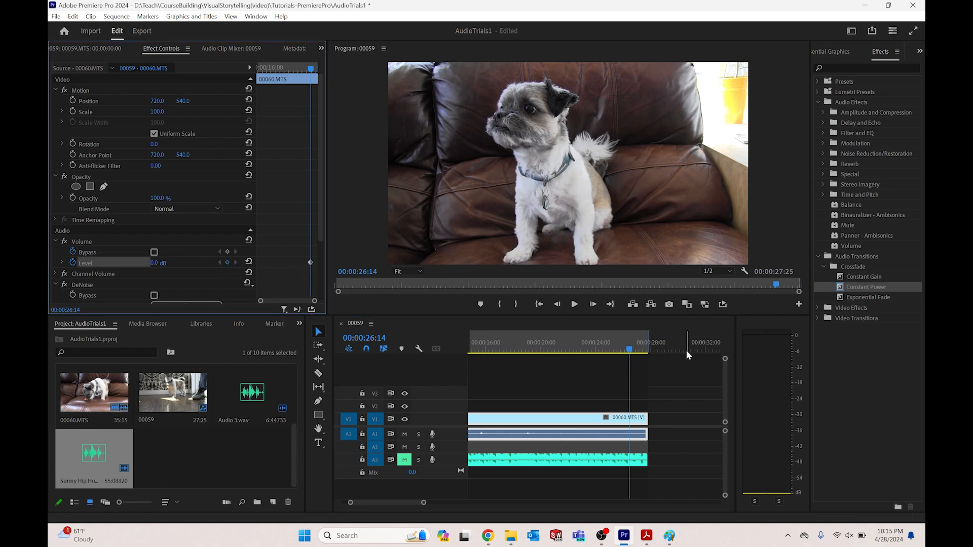
left_click_drag(631, 349, 649, 347)
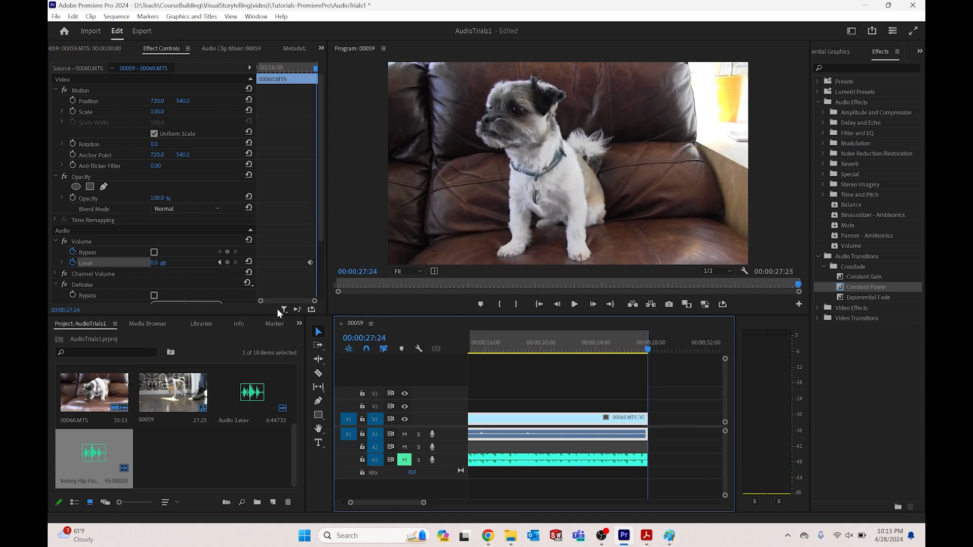
left_click_drag(159, 267, 139, 266)
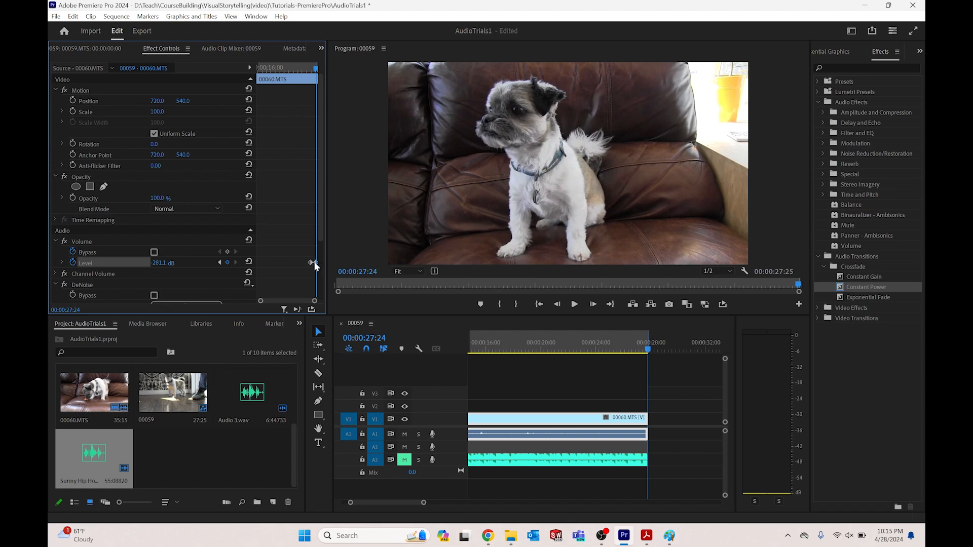
left_click_drag(303, 83, 308, 77)
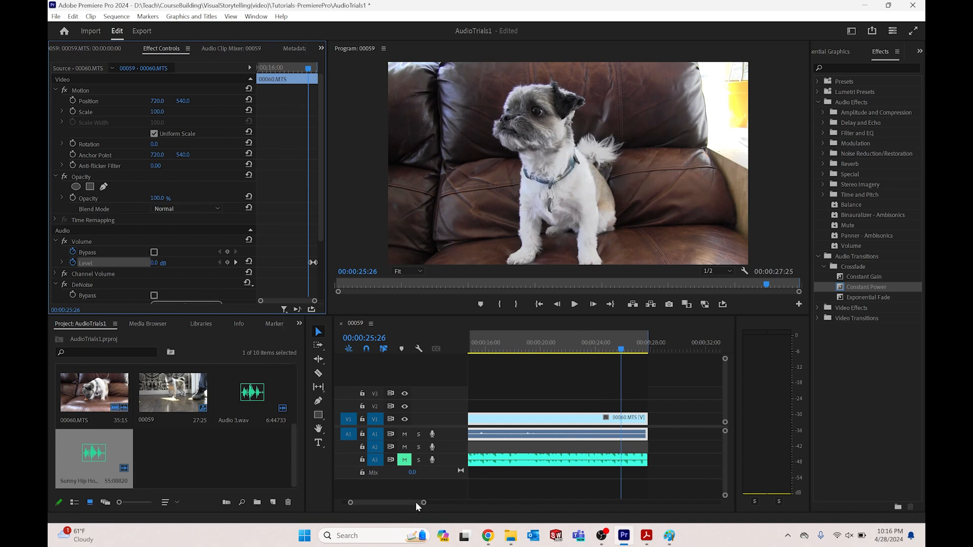
Step: Unlink the video and audio of 00060.MTS and select each part separately to check it
left_click(569, 422)
right_click(552, 424)
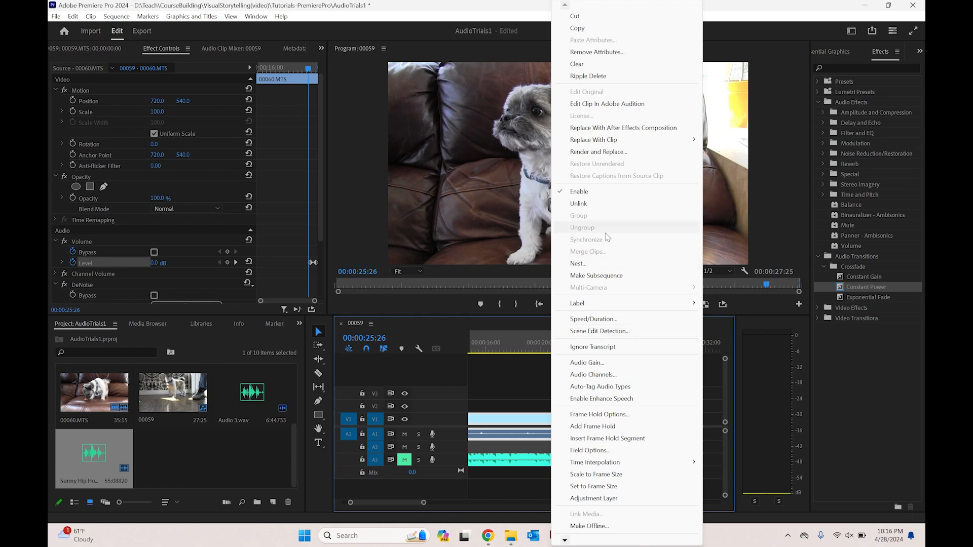
left_click(601, 204)
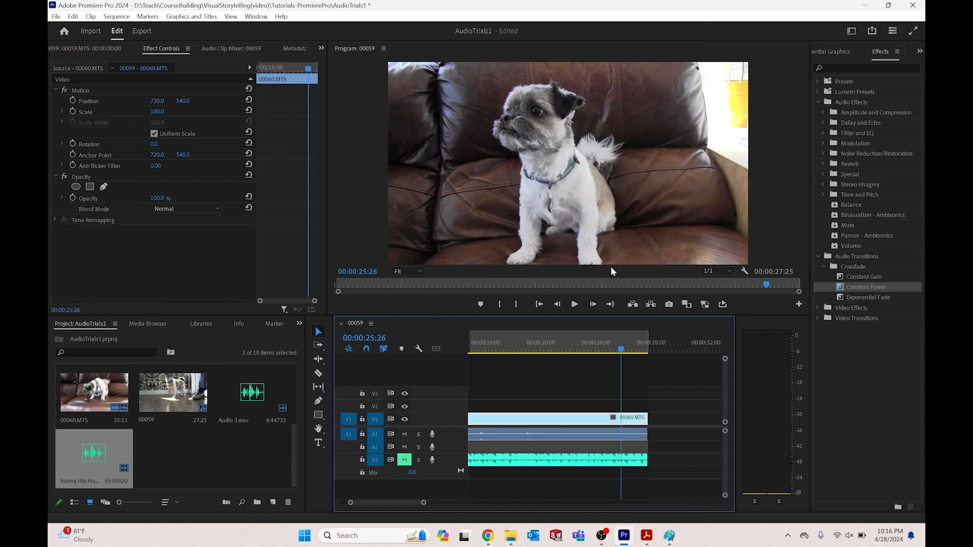
left_click(588, 387)
left_click(601, 424)
left_click(604, 436)
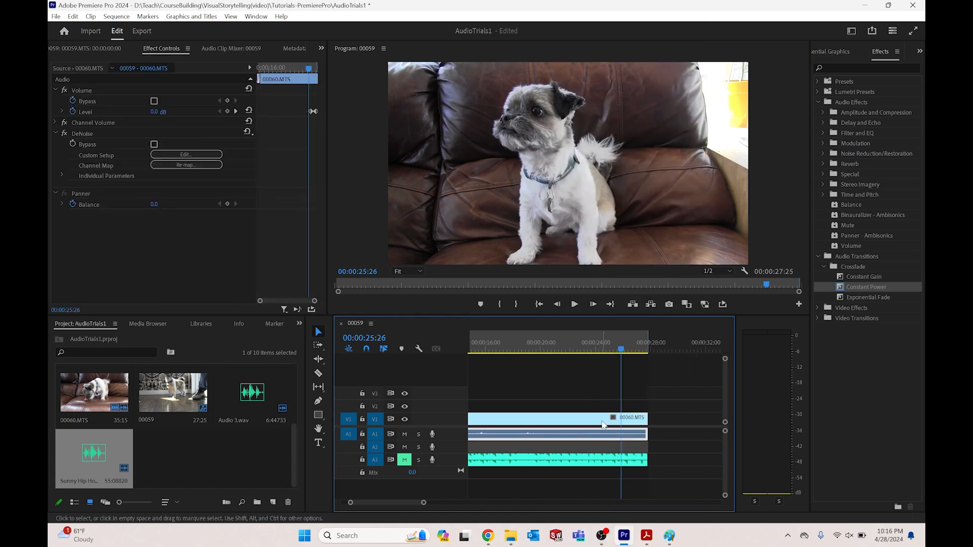
left_click(603, 421)
left_click(603, 438)
left_click(602, 448)
Step: Razor the unlinked 00060.MTS audio at about 22 and 24 seconds and delete the piece between the cuts
left_click(579, 437)
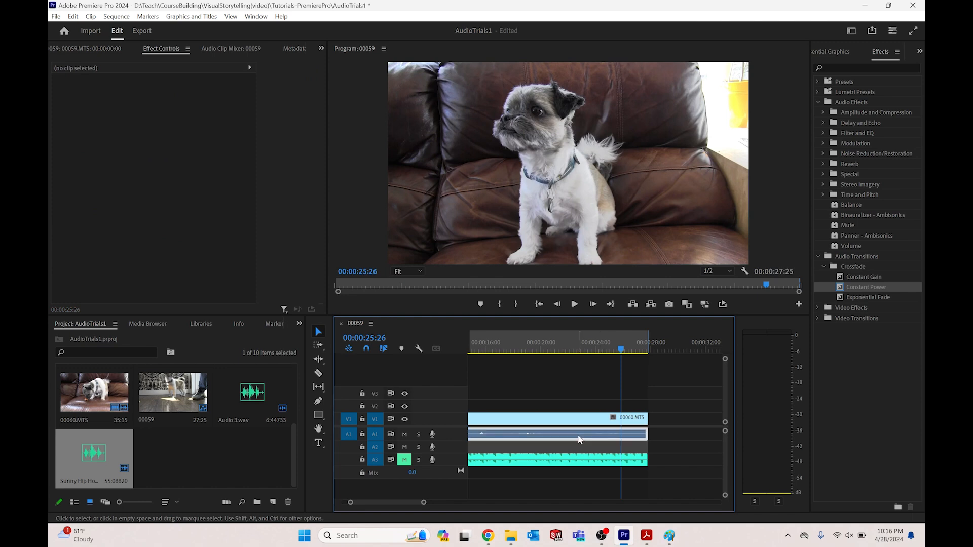
left_click(318, 373)
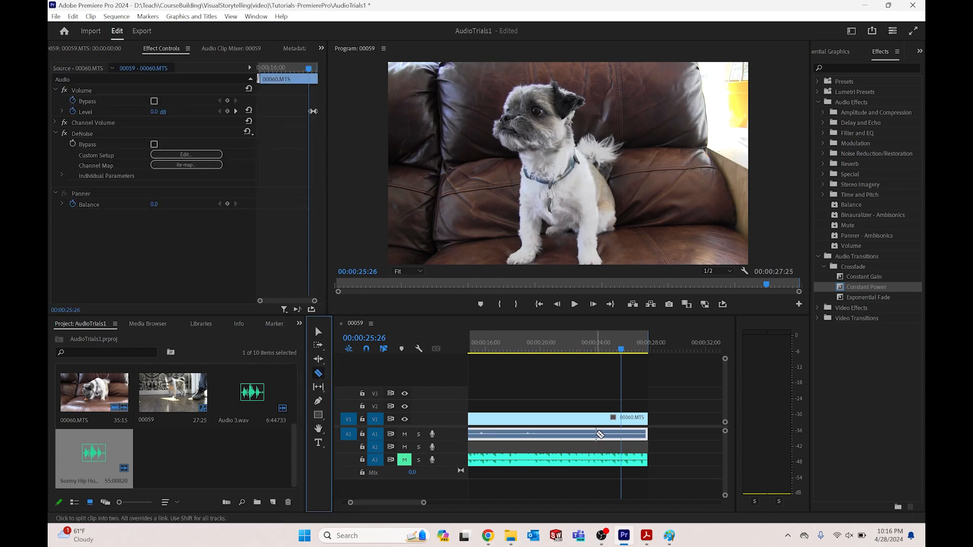
left_click(595, 436)
left_click(574, 435)
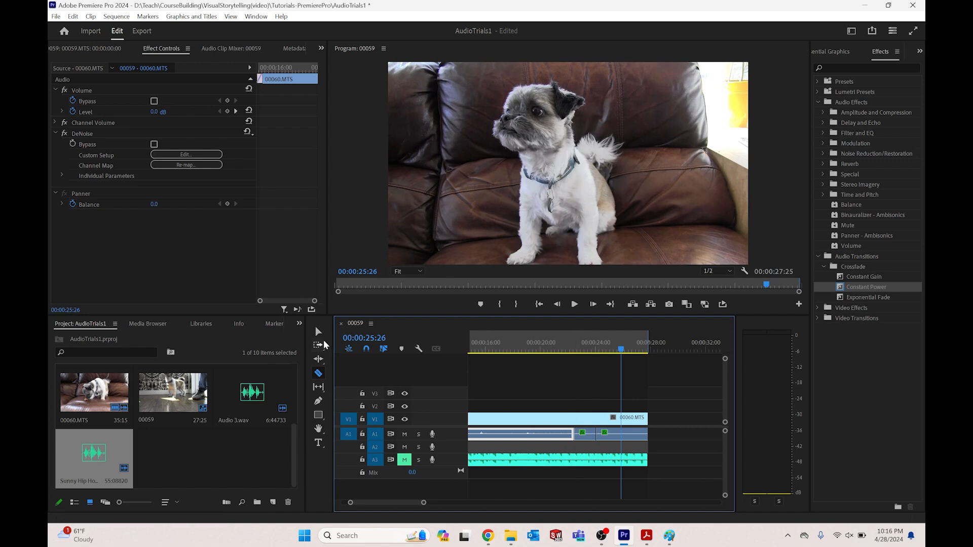
left_click(318, 332)
left_click(586, 437)
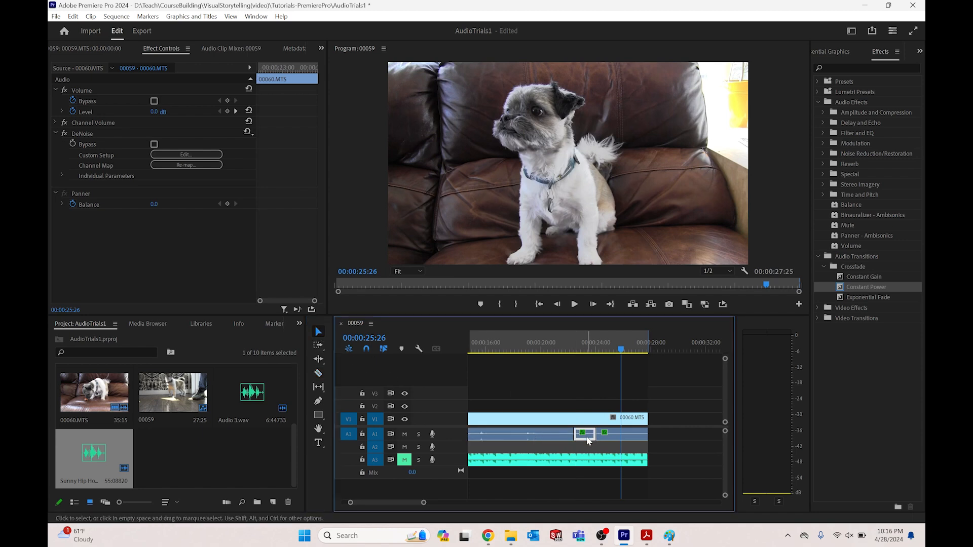
key("Delete")
Step: Apply Constant Power transitions to the A1 audio edges on both sides of the gap
left_click_drag(849, 288, 602, 434)
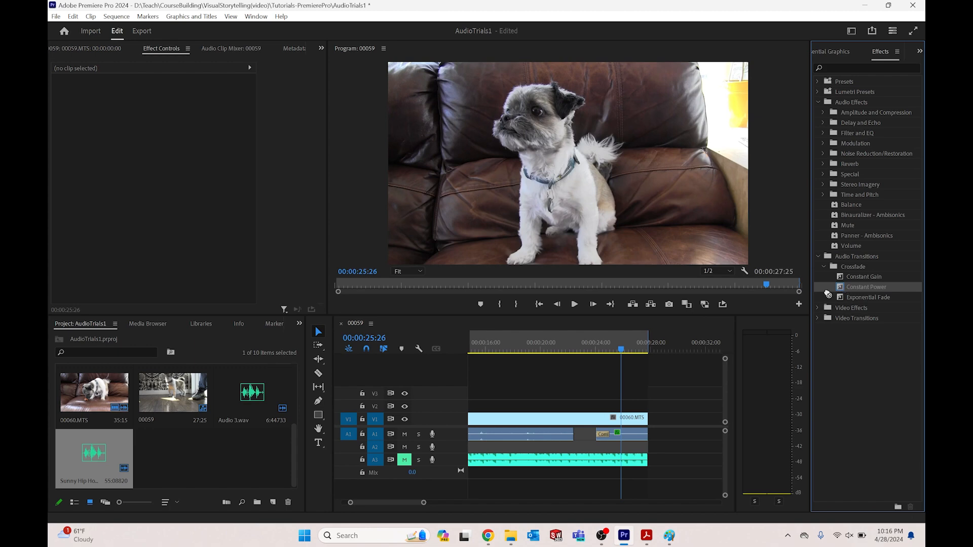
left_click_drag(828, 292, 567, 434)
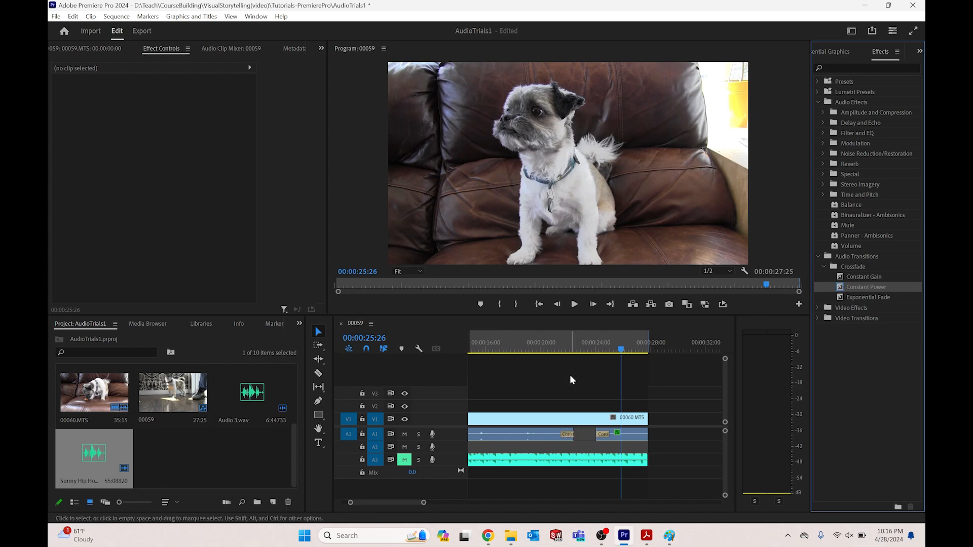
left_click(570, 378)
left_click_drag(570, 346, 616, 332)
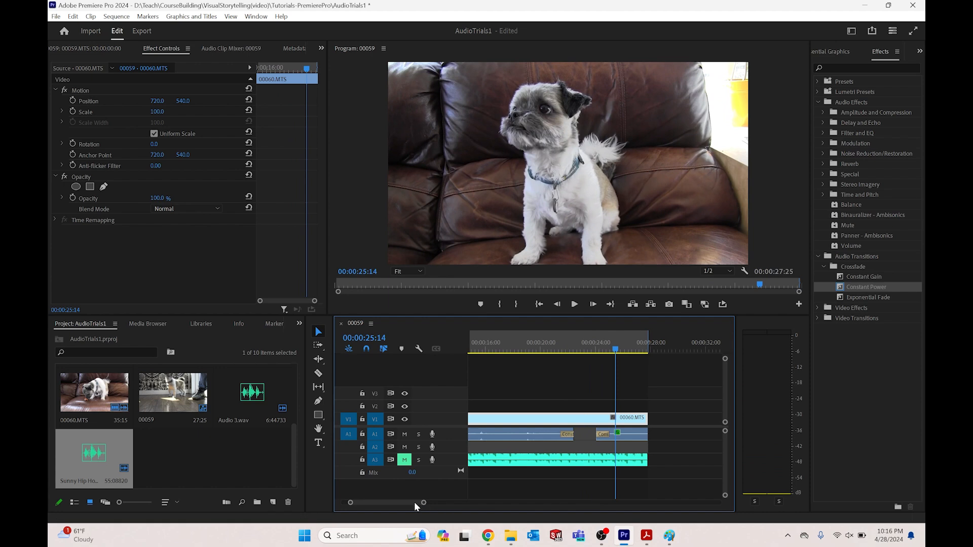
Step: Apply Constant Power transitions to the beginning and end of the voice-over on A2
left_click_drag(414, 502, 409, 504)
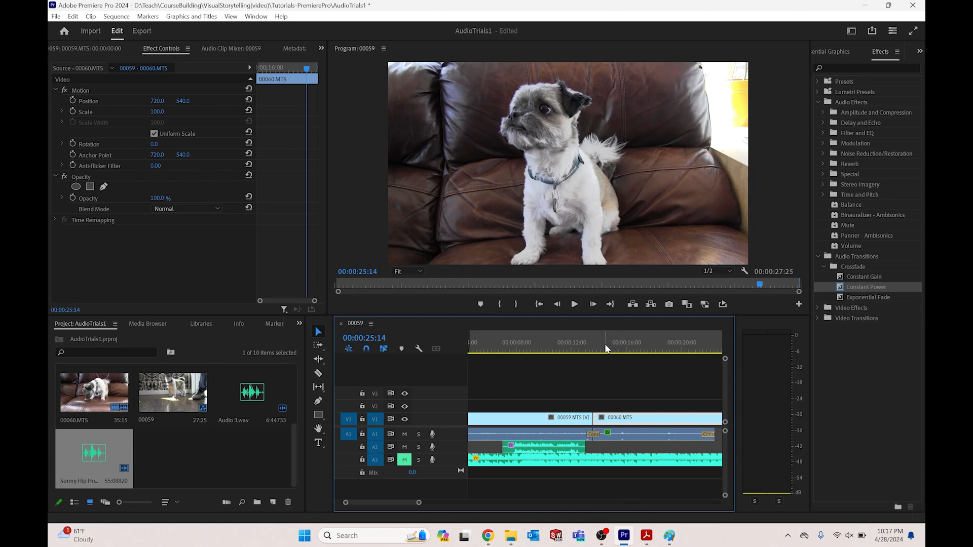
left_click_drag(604, 345, 494, 355)
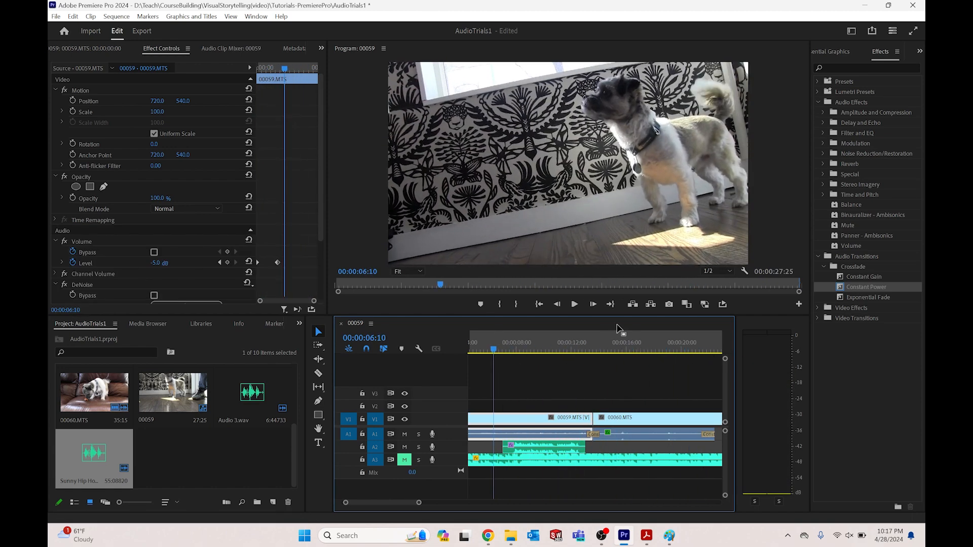
left_click_drag(851, 287, 510, 446)
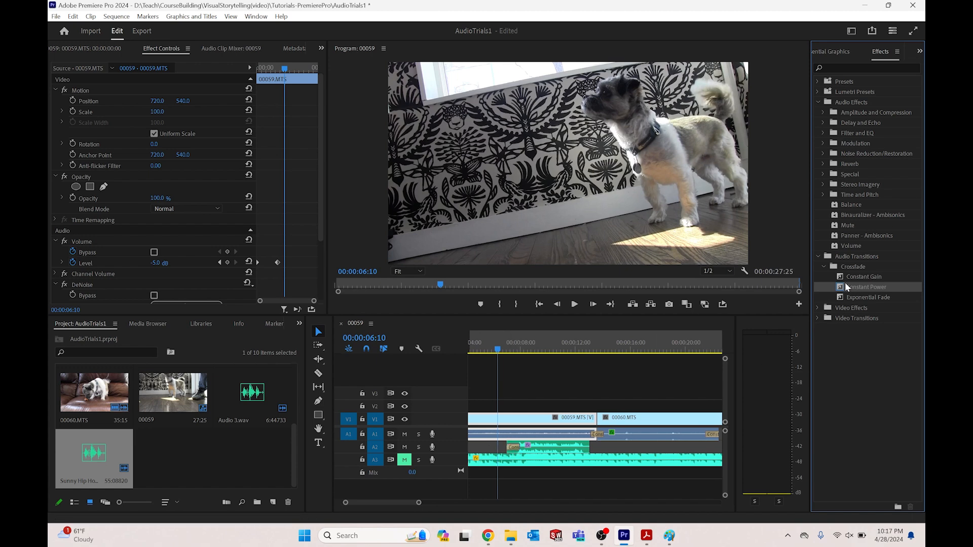
left_click_drag(831, 298, 583, 447)
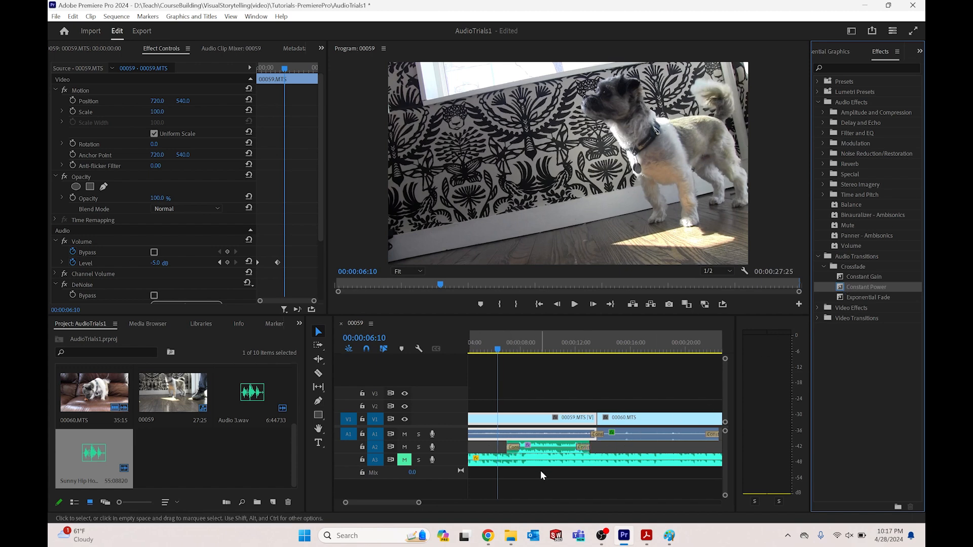
Step: Add a volume keyframe of -9.2 dB to the A3 background music at 00:00:00:00
left_click_drag(499, 350, 554, 360)
left_click(553, 460)
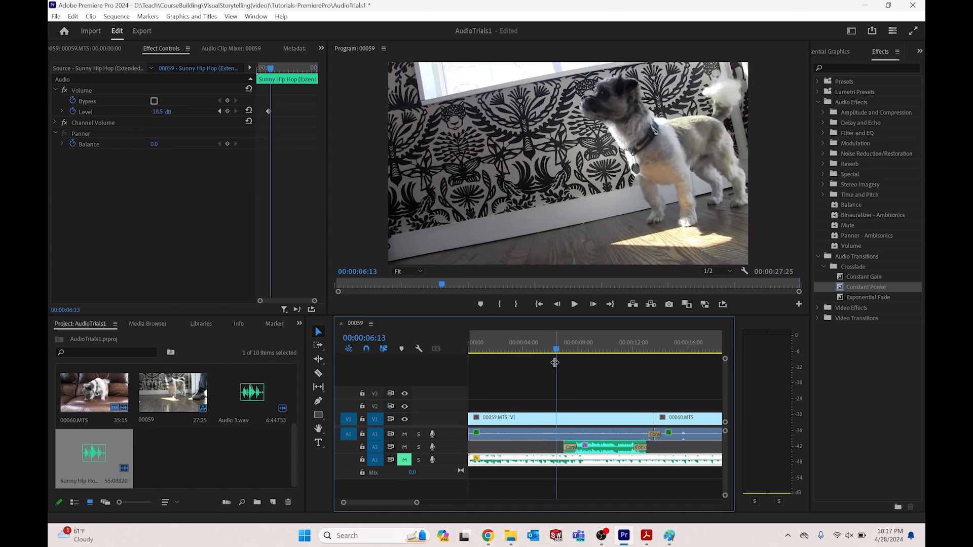
left_click(159, 116)
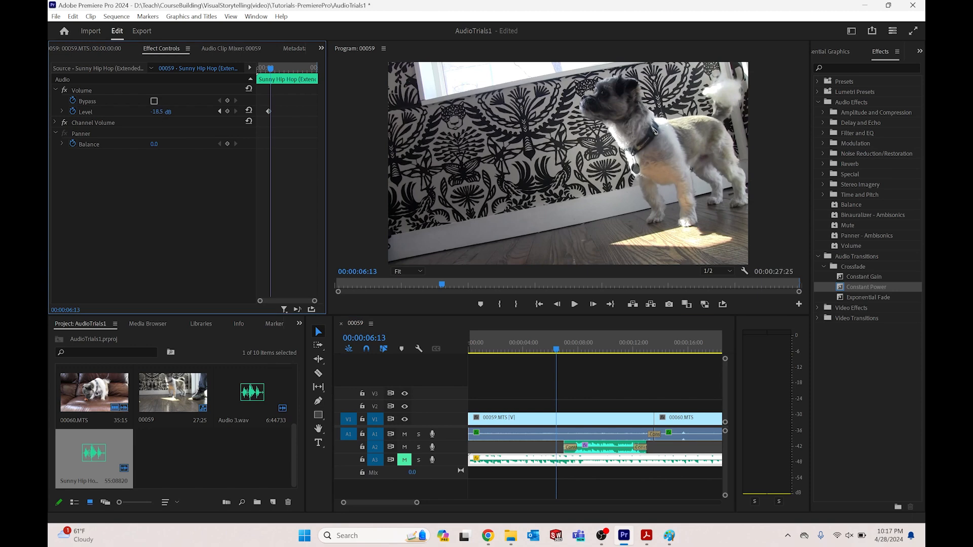
left_click(165, 110)
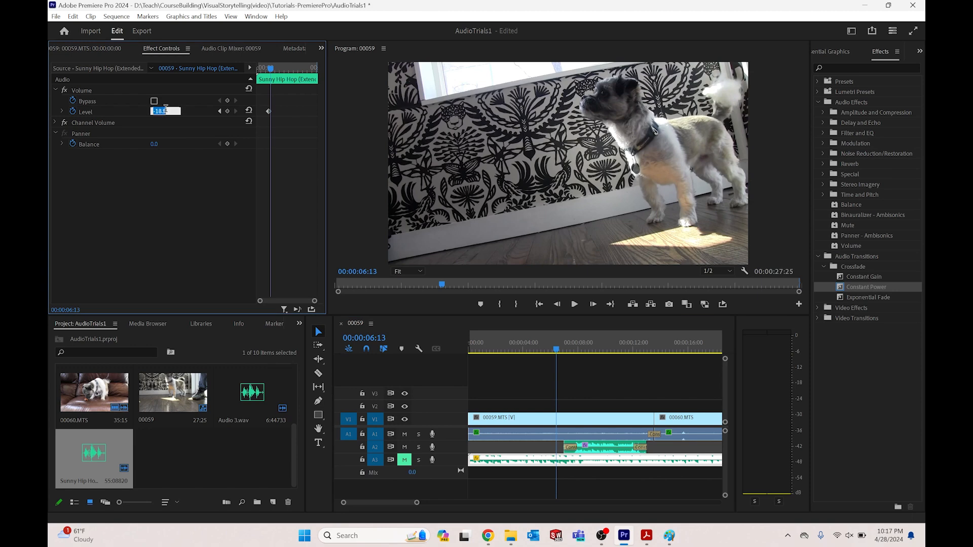
left_click(293, 169)
left_click_drag(271, 68, 255, 71)
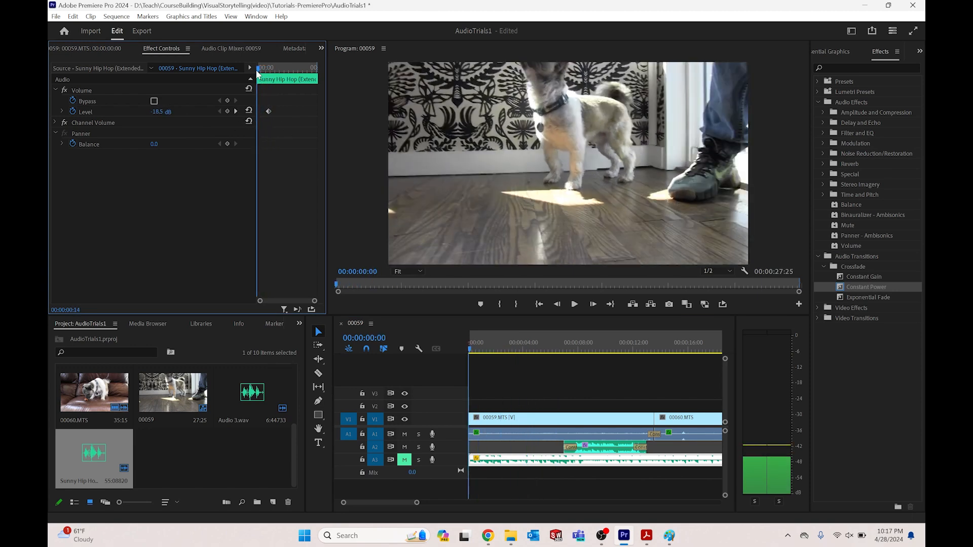
left_click_drag(160, 113, 169, 112)
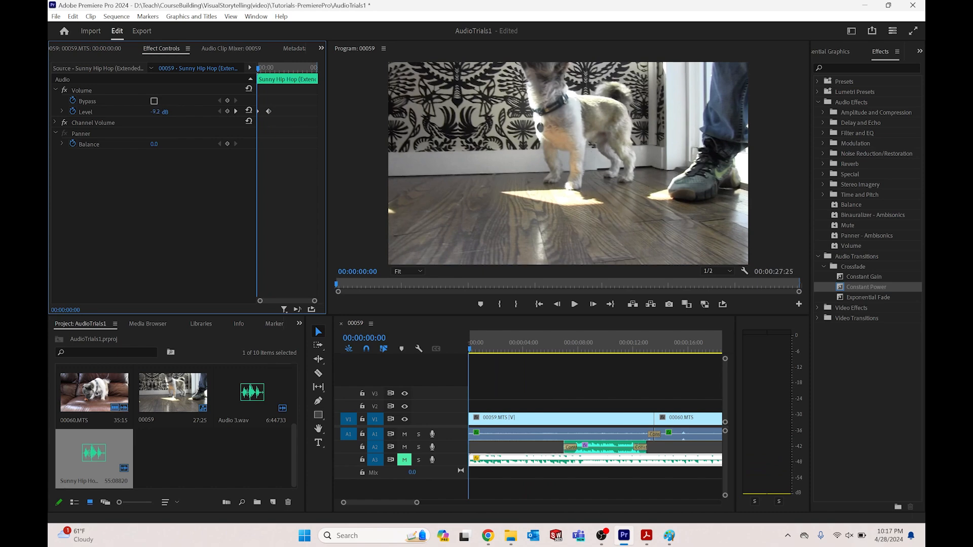
Step: Add a volume keyframe to the music at 00:00:03:03 with a slightly raised level, and scrub through the sequence
left_click_drag(259, 71, 265, 73)
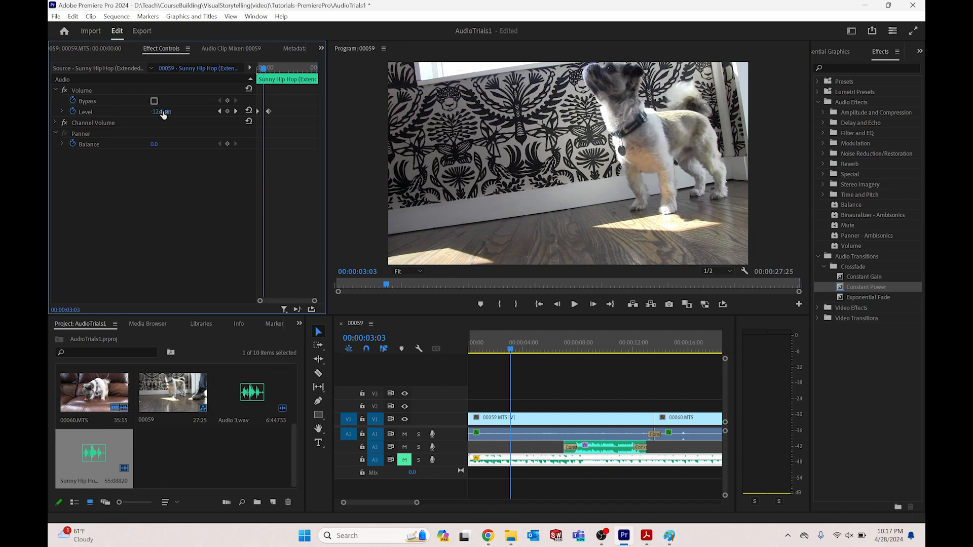
left_click_drag(161, 112, 164, 112)
left_click(257, 72)
left_click_drag(257, 75, 290, 76)
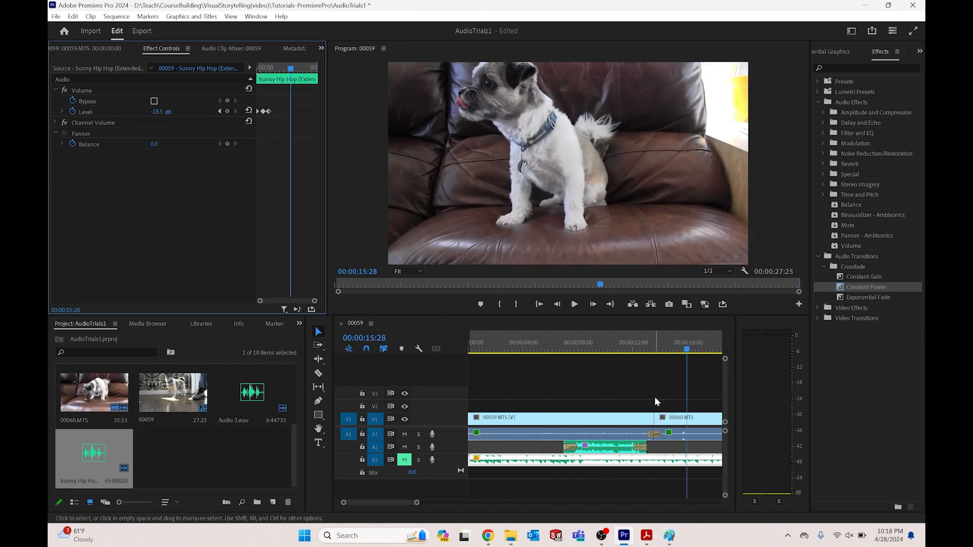
left_click_drag(672, 348, 601, 347)
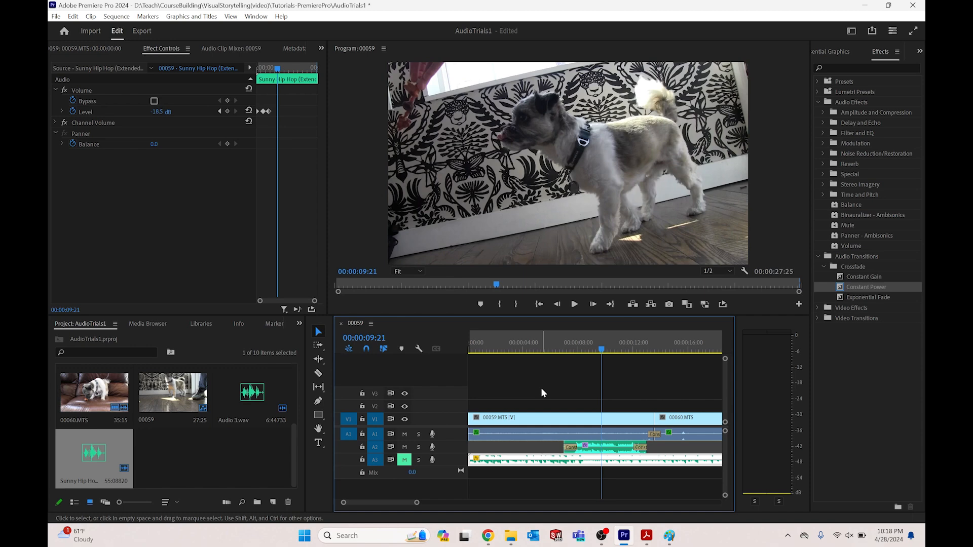
Step: View the available export options for the sequence and leave them without exporting
left_click(56, 18)
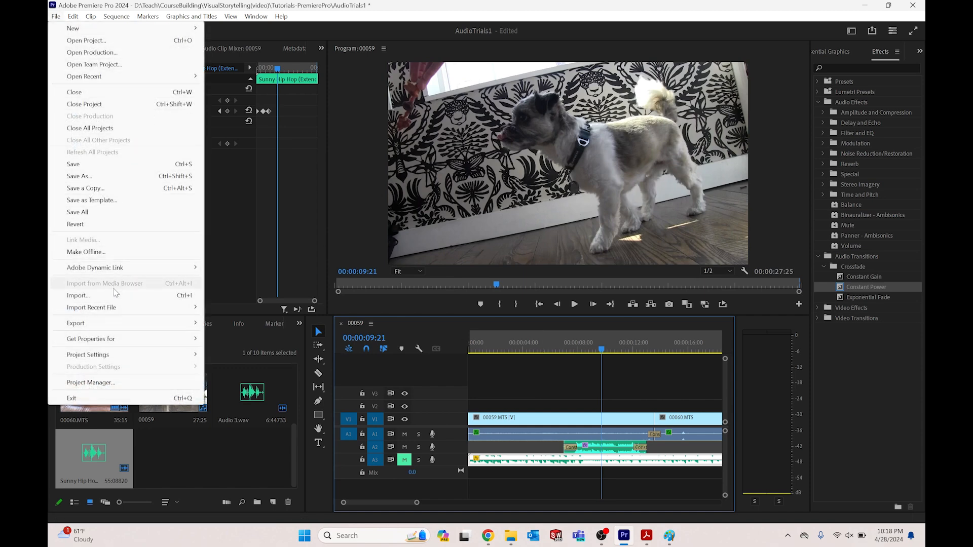
mouse_move(118, 323)
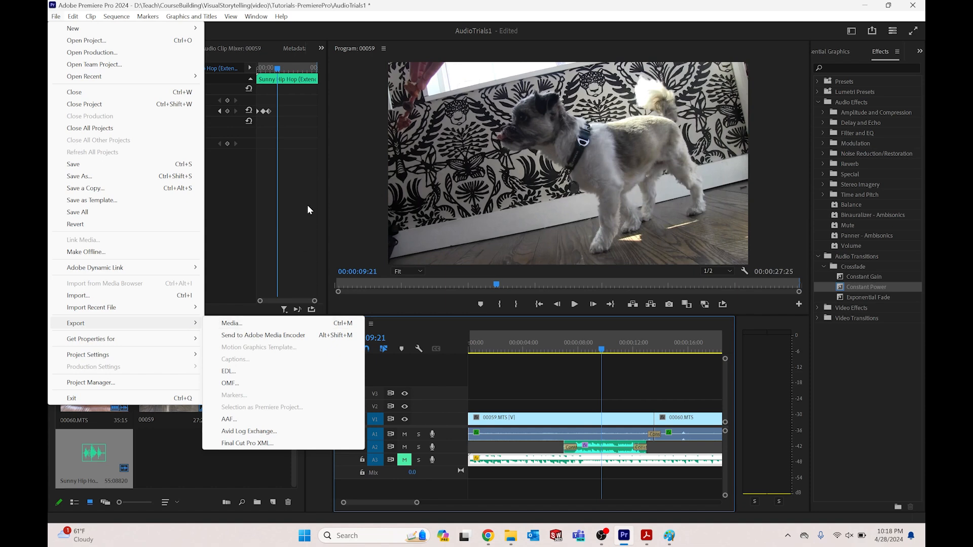
left_click(373, 137)
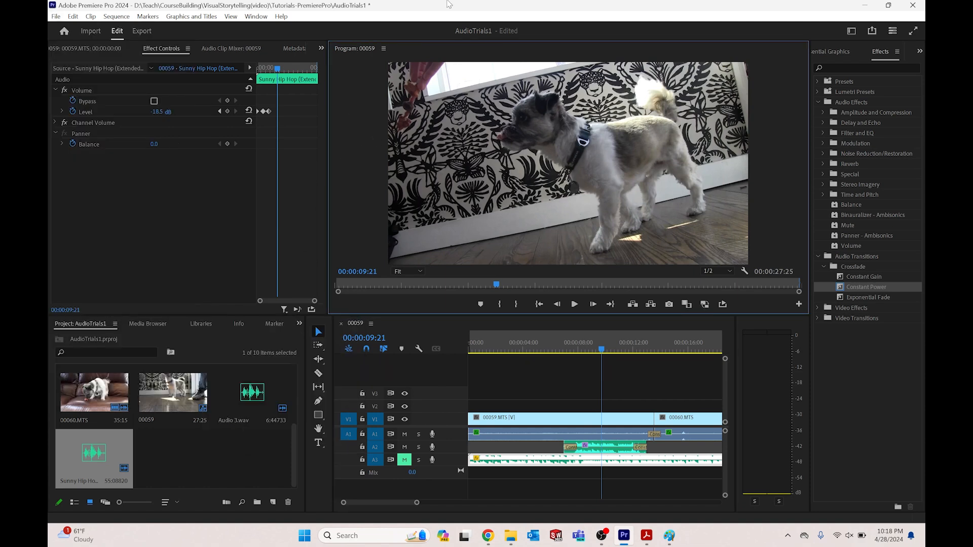